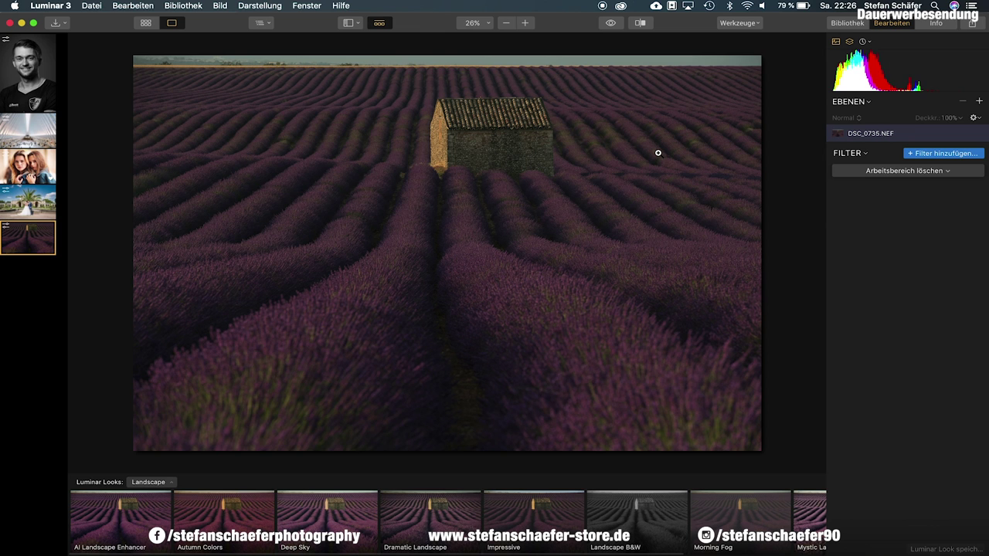
Open the lavender photo for quick editing and add the RAW-Entwicklung filter.
{"action": "left_click", "coordinate": [92, 5]}
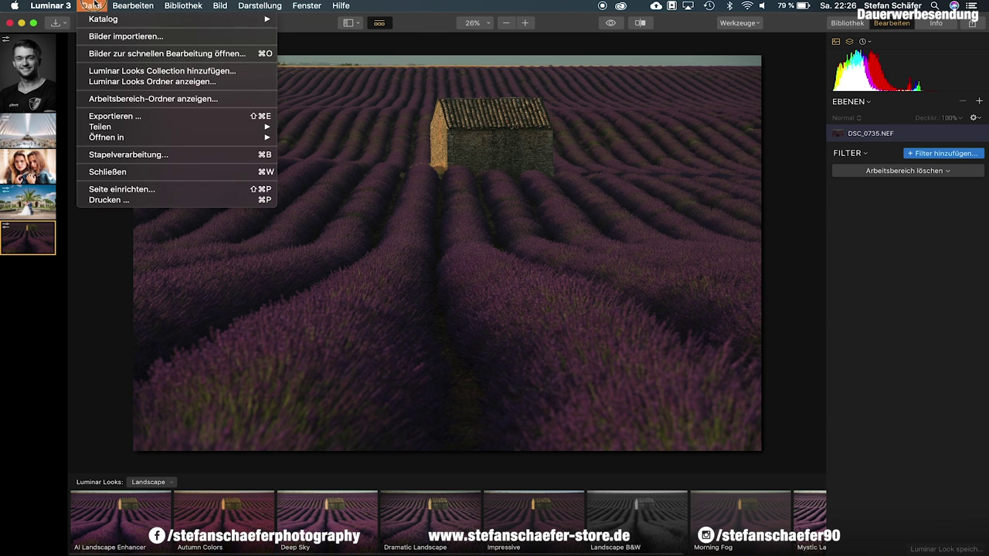
{"action": "left_click", "coordinate": [97, 54]}
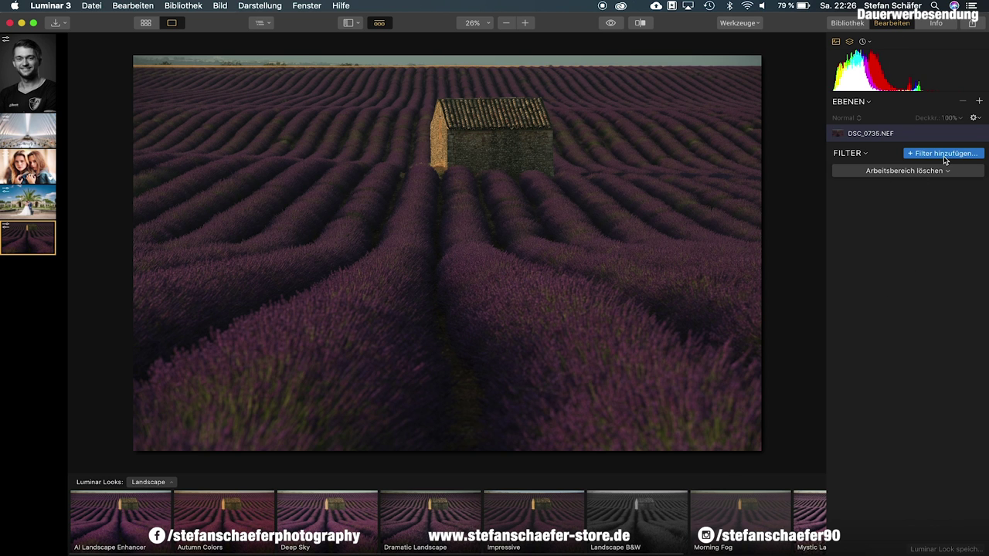
{"action": "left_click", "coordinate": [944, 154]}
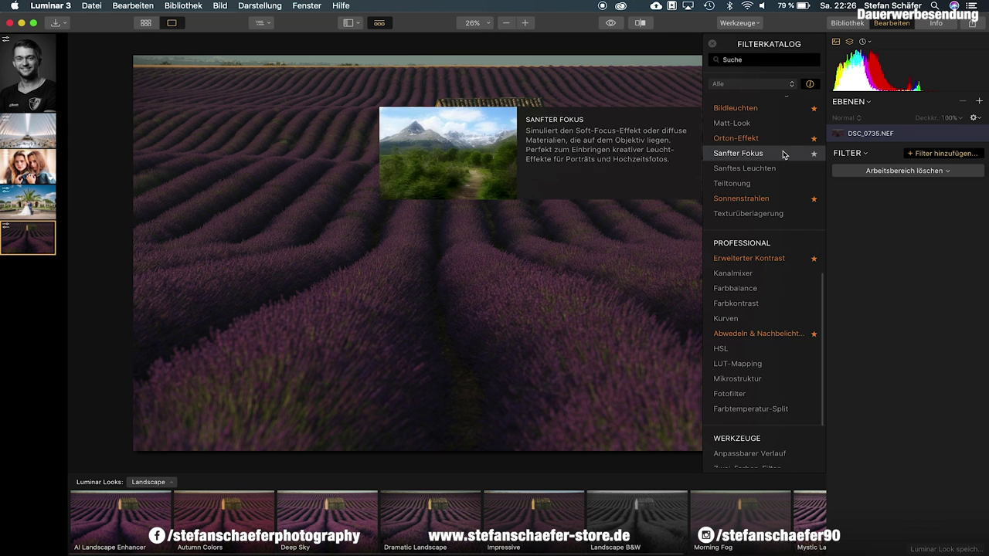
{"action": "scroll", "coordinate": [773, 149], "scroll_direction": "up", "scroll_amount": 5}
{"action": "scroll", "coordinate": [772, 150], "scroll_direction": "up", "scroll_amount": 5}
{"action": "scroll", "coordinate": [769, 148], "scroll_direction": "up", "scroll_amount": 3}
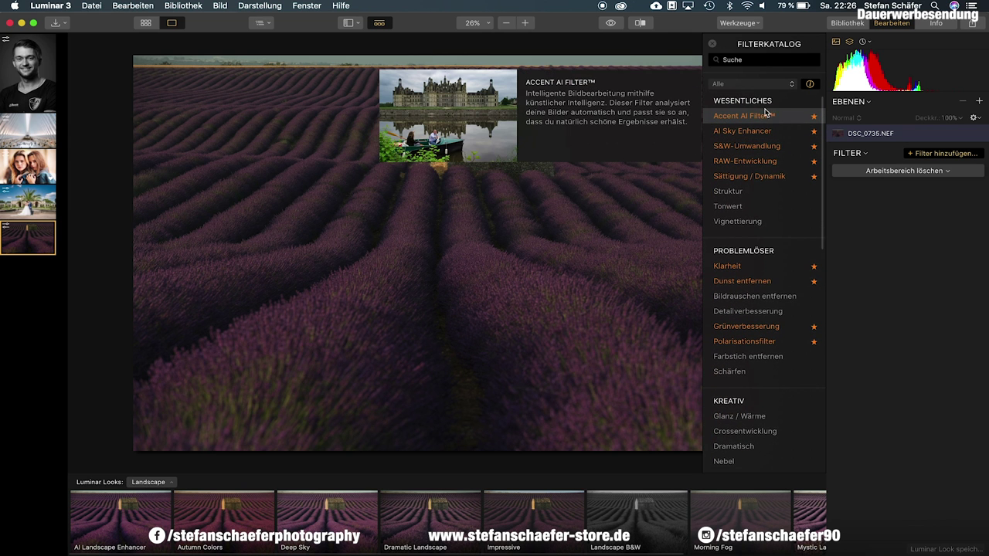
{"action": "left_click", "coordinate": [745, 161]}
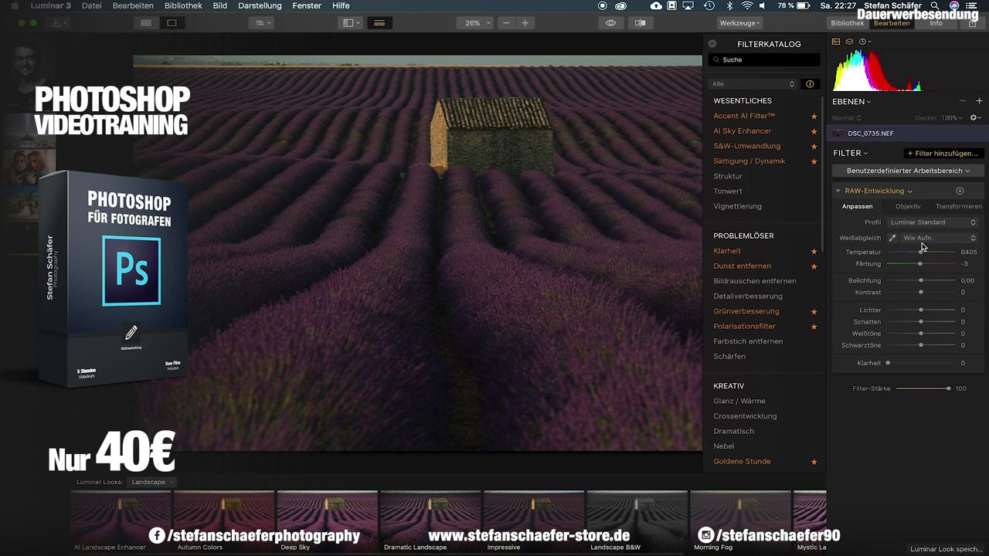
Set RAW exposure 0,59, contrast 18, whites 10, blacks -5, clarity 14, temperature 5676; check lens tab.
{"action": "left_click", "coordinate": [713, 45]}
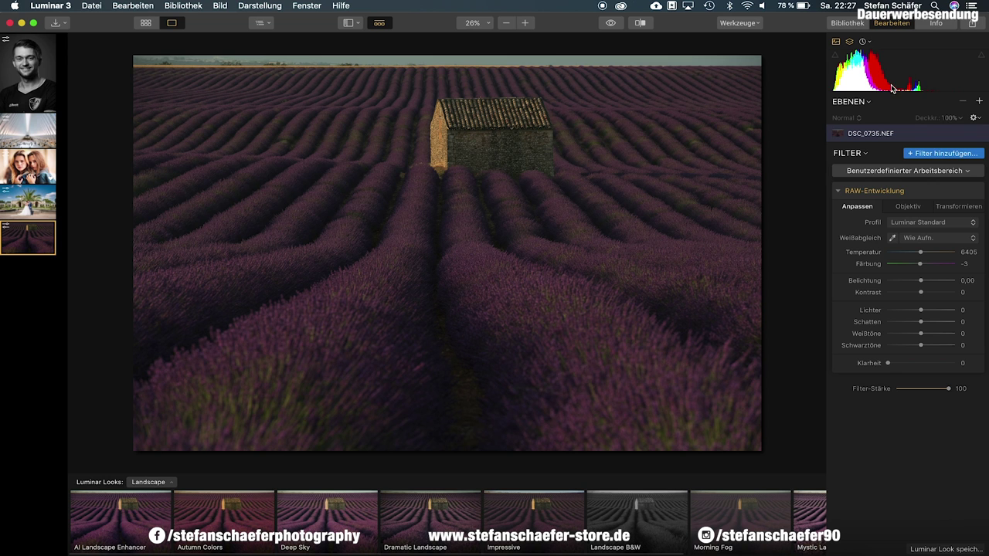
{"action": "mouse_move", "coordinate": [920, 281]}
{"action": "left_click_drag", "start_coordinate": [922, 283], "coordinate": [927, 283]}
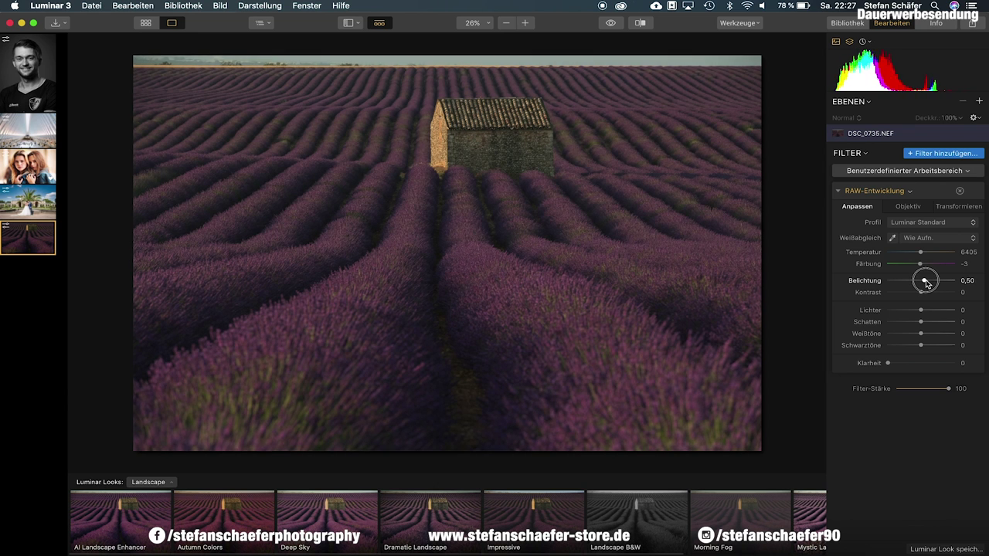
{"action": "left_click_drag", "start_coordinate": [927, 283], "coordinate": [931, 296]}
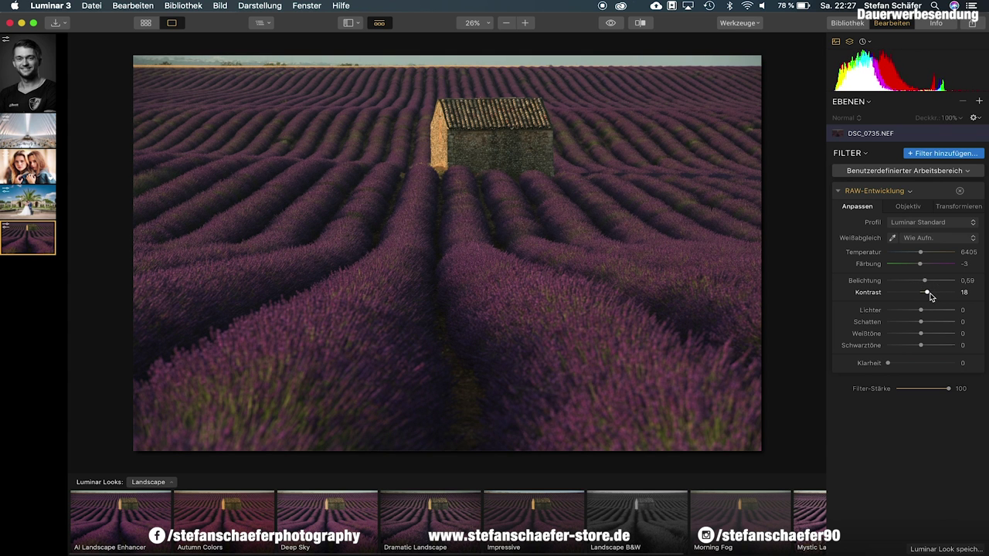
{"action": "left_click_drag", "start_coordinate": [921, 346], "coordinate": [918, 345]}
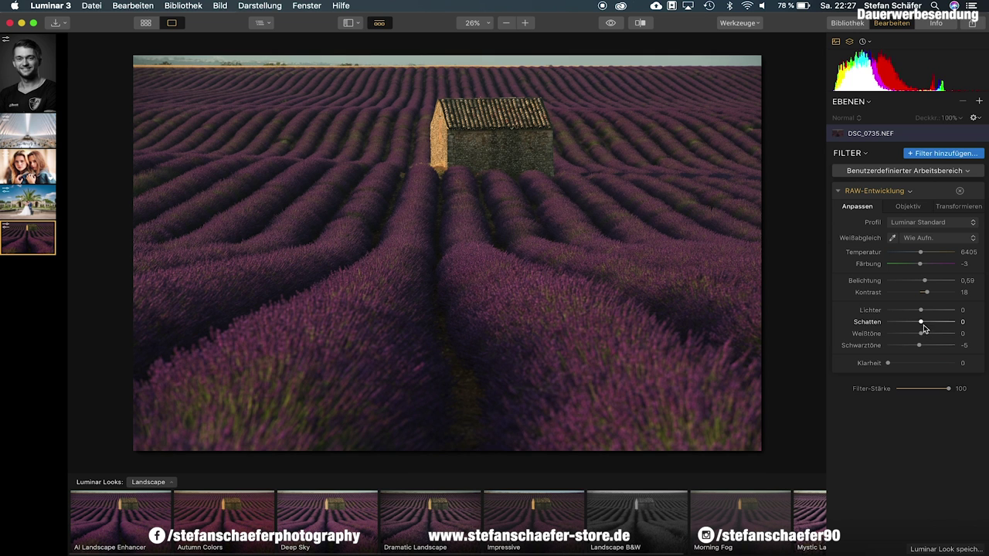
{"action": "left_click_drag", "start_coordinate": [922, 334], "coordinate": [926, 335]}
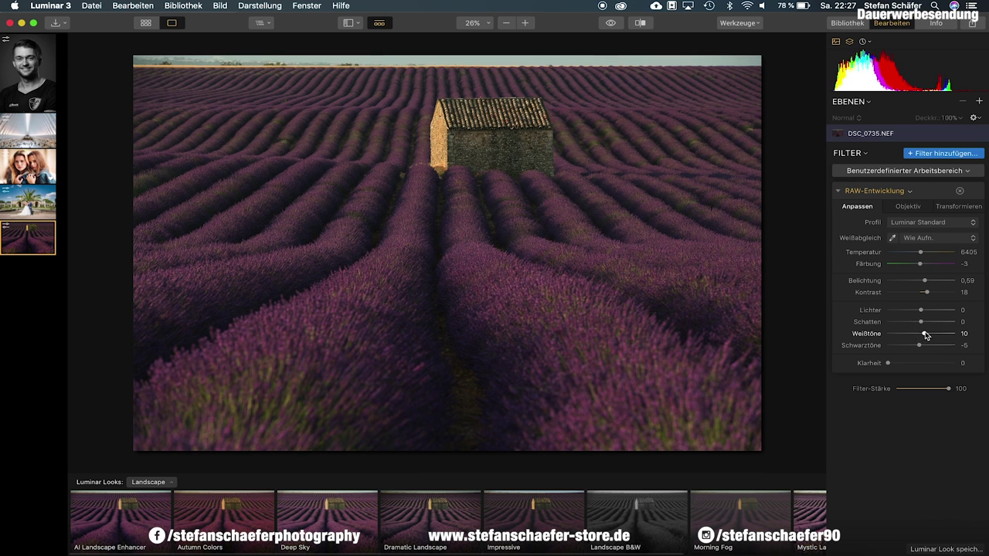
{"action": "left_click_drag", "start_coordinate": [888, 363], "coordinate": [899, 364]}
{"action": "left_click_drag", "start_coordinate": [921, 256], "coordinate": [925, 267]}
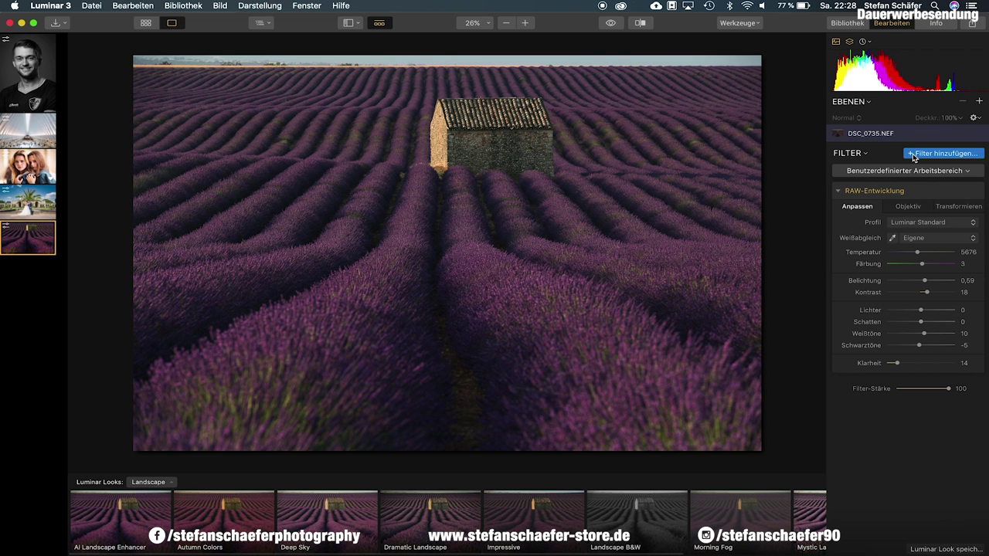
{"action": "left_click", "coordinate": [902, 209]}
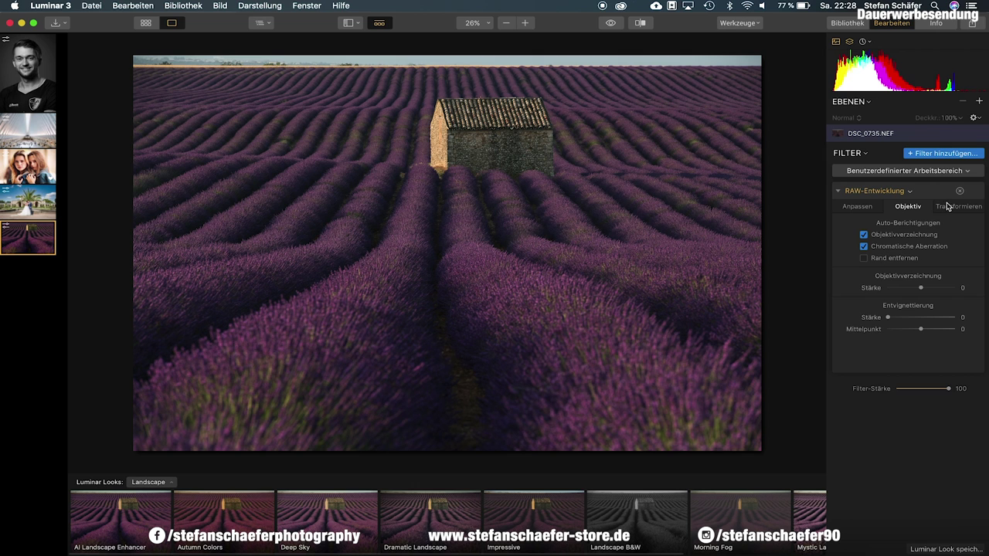
{"action": "left_click", "coordinate": [863, 209]}
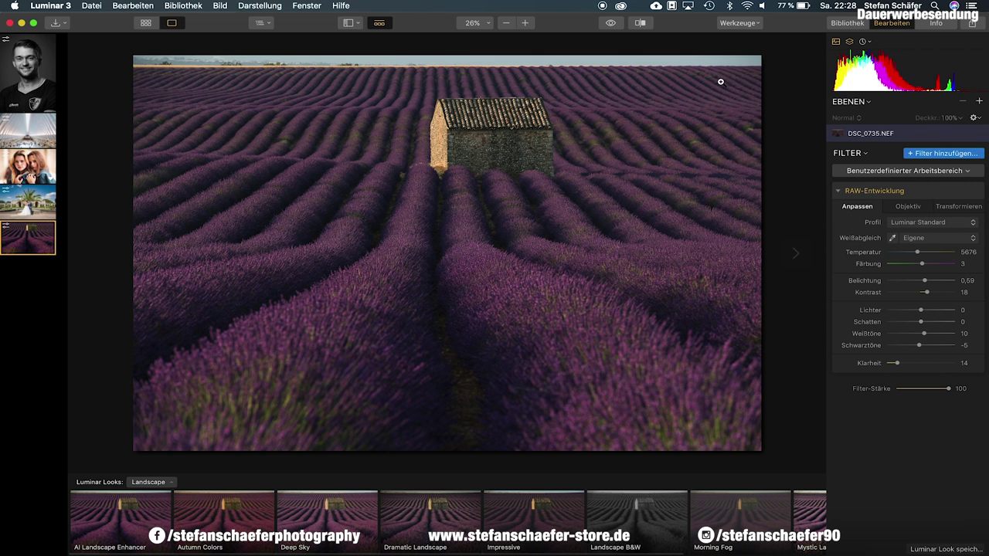
Crop down from the top to drop the sky strip and reframe the hut.
{"action": "left_click", "coordinate": [753, 24]}
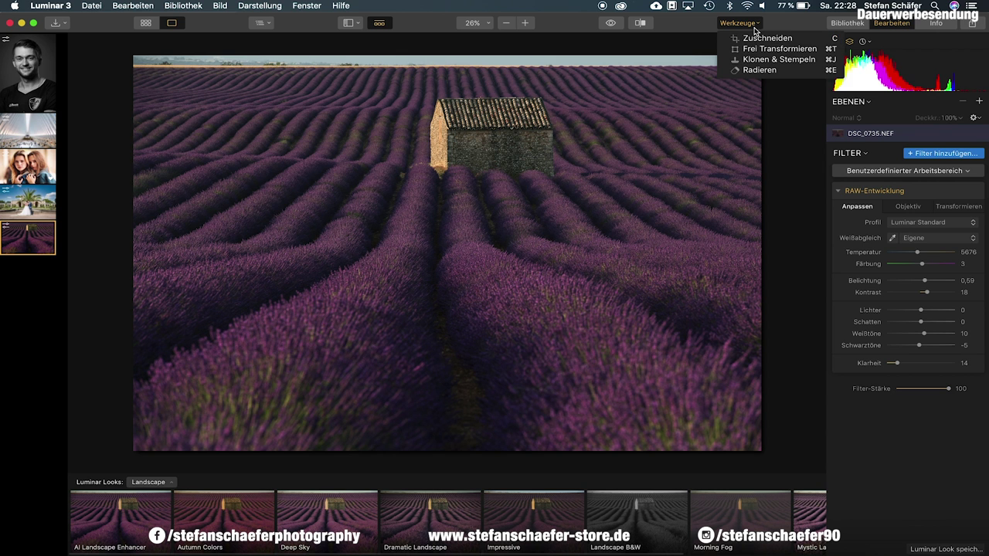
{"action": "left_click", "coordinate": [756, 40]}
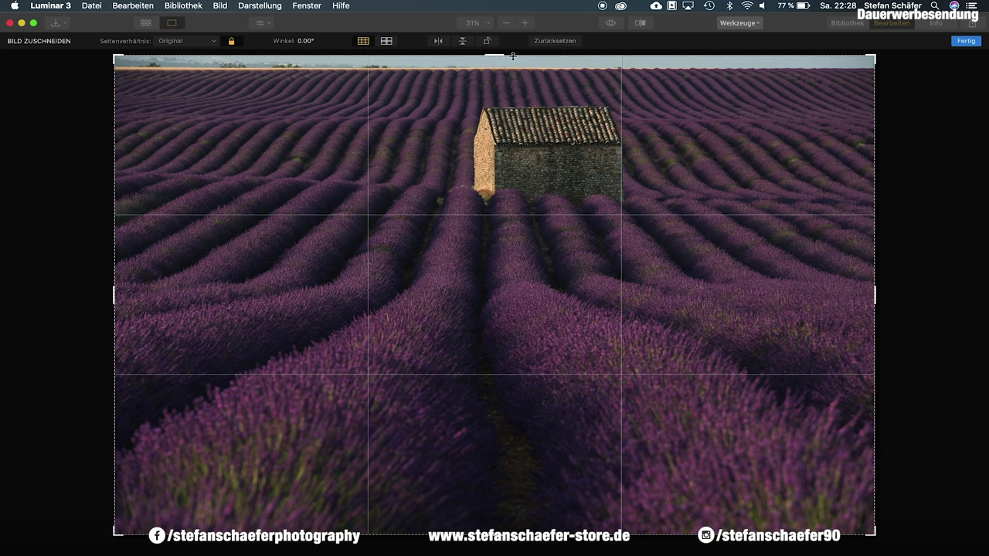
{"action": "left_click_drag", "start_coordinate": [494, 55], "coordinate": [492, 63]}
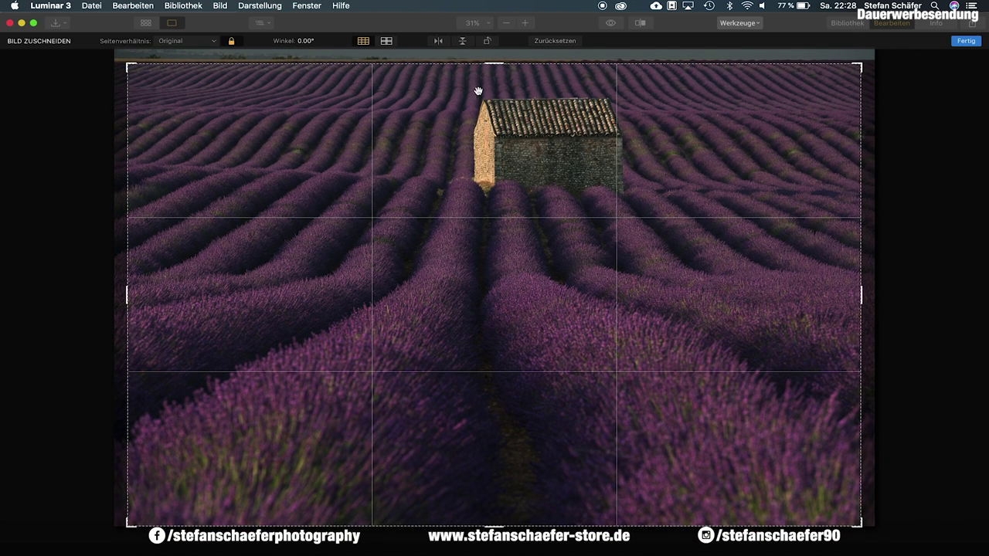
{"action": "left_click_drag", "start_coordinate": [464, 105], "coordinate": [482, 100]}
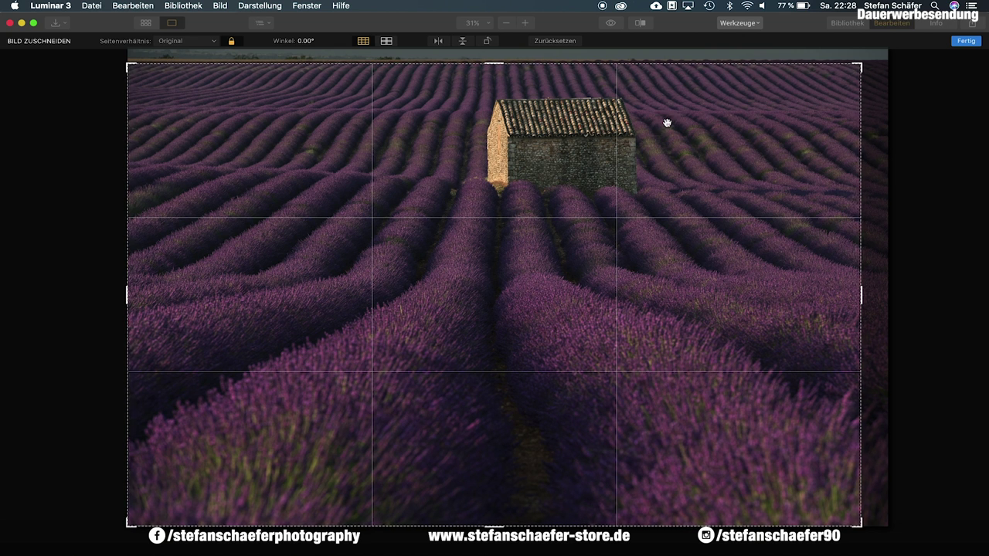
{"action": "left_click", "coordinate": [965, 41]}
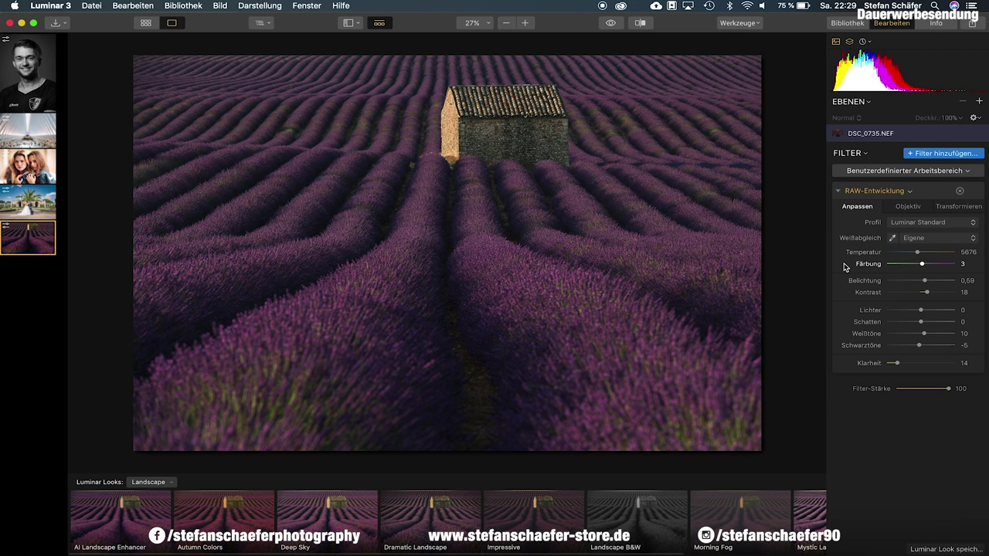
Add an Accent AI Filter with Verstärken set to 45.
{"action": "left_click", "coordinate": [953, 155]}
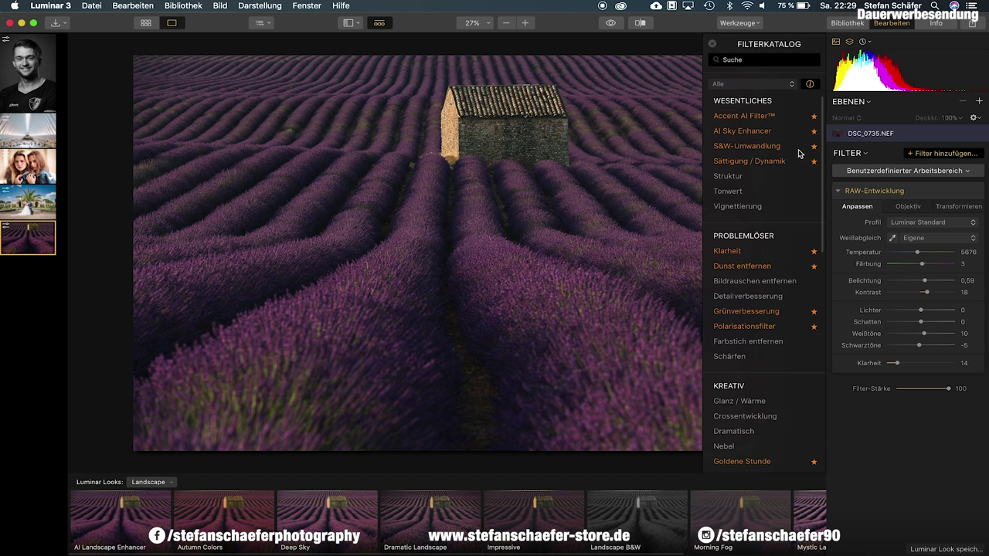
{"action": "mouse_move", "coordinate": [745, 116]}
{"action": "left_click", "coordinate": [765, 118]}
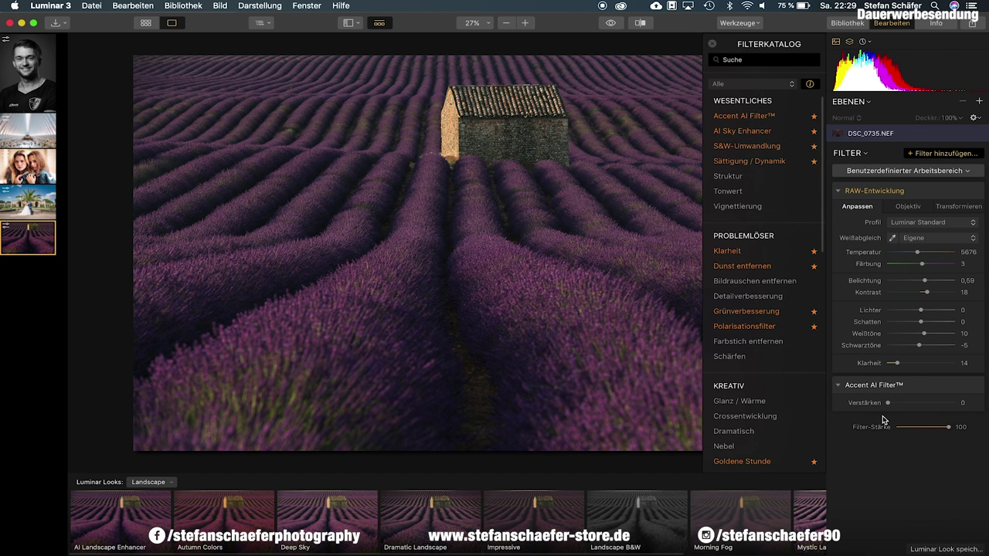
{"action": "left_click", "coordinate": [712, 46]}
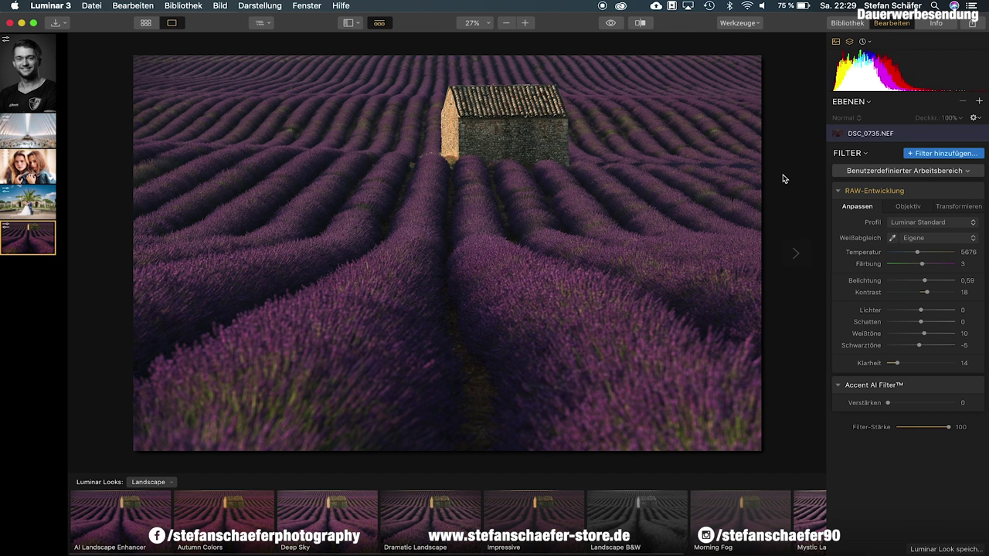
{"action": "mouse_move", "coordinate": [889, 408]}
{"action": "left_mouse_down"}
{"action": "mouse_move", "coordinate": [941, 408]}
{"action": "mouse_move", "coordinate": [857, 404]}
{"action": "mouse_move", "coordinate": [958, 404]}
{"action": "left_mouse_up"}
{"action": "double_click", "coordinate": [862, 403]}
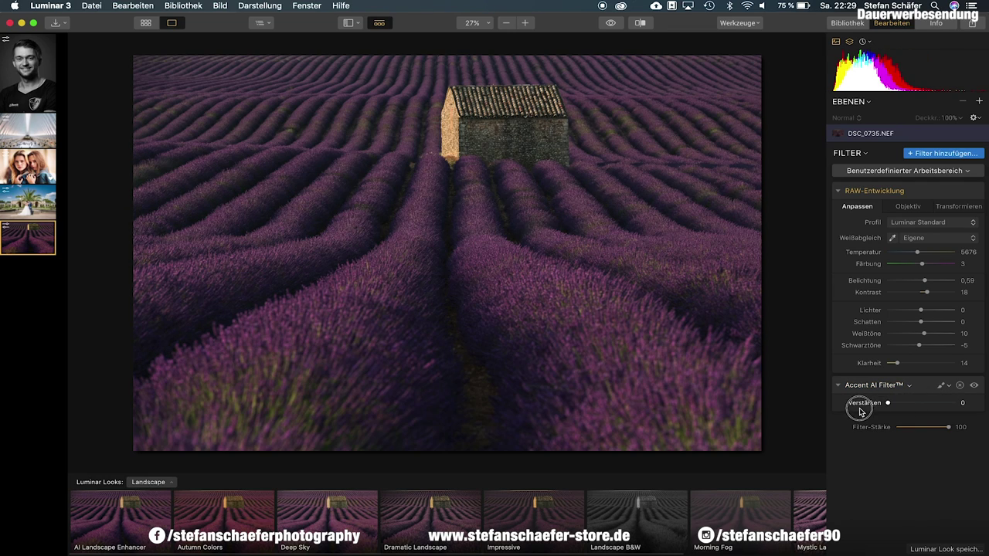
{"action": "mouse_move", "coordinate": [889, 404]}
{"action": "left_mouse_down"}
{"action": "mouse_move", "coordinate": [909, 409]}
{"action": "mouse_move", "coordinate": [854, 409]}
{"action": "mouse_move", "coordinate": [918, 410]}
{"action": "left_mouse_up"}
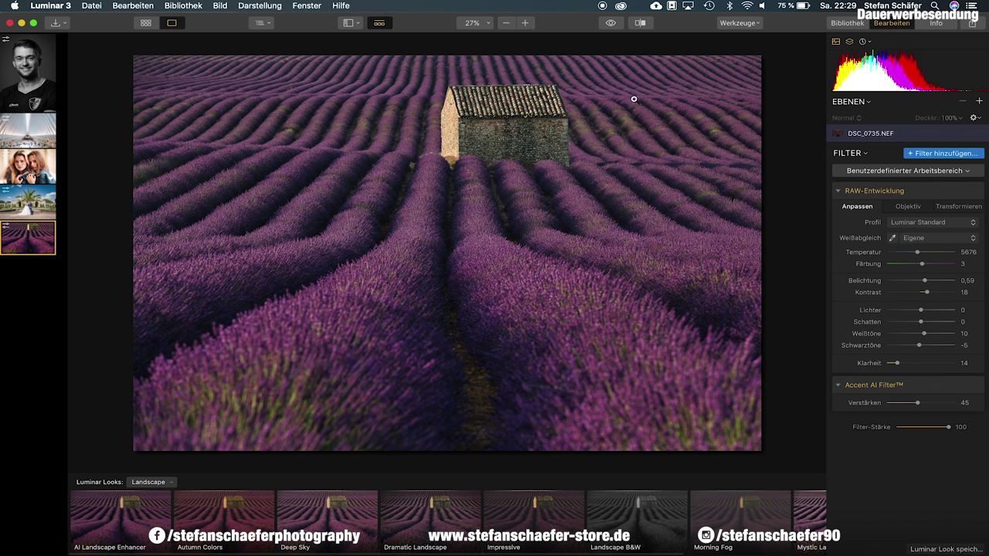
Toggle between the original and edited photo to compare before and after.
{"action": "left_click", "coordinate": [608, 24]}
{"action": "left_click", "coordinate": [608, 24]}
{"action": "left_click", "coordinate": [608, 24]}
Add a Sättigung / Dynamik filter with Sättigung 6.
{"action": "left_click", "coordinate": [931, 155]}
{"action": "mouse_move", "coordinate": [749, 162]}
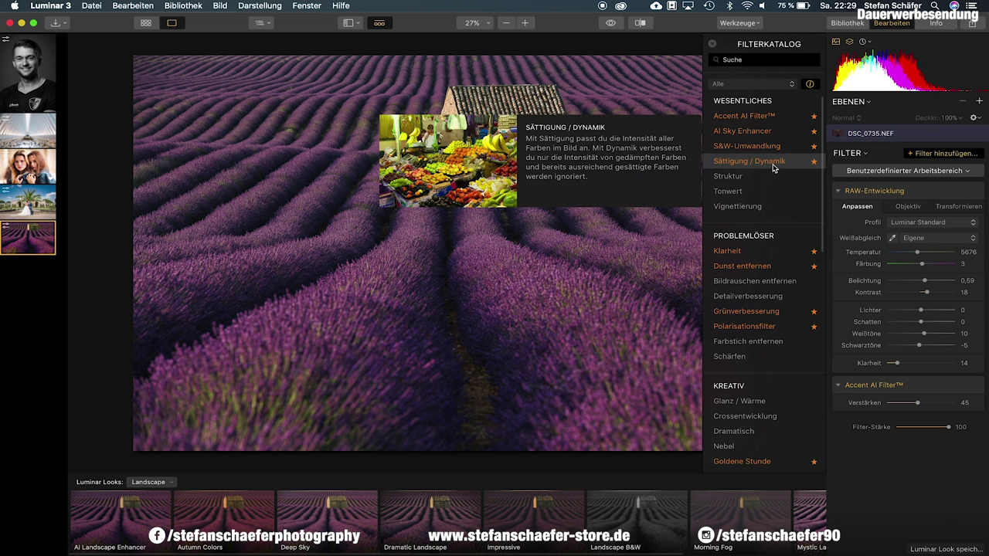
{"action": "left_click", "coordinate": [769, 164]}
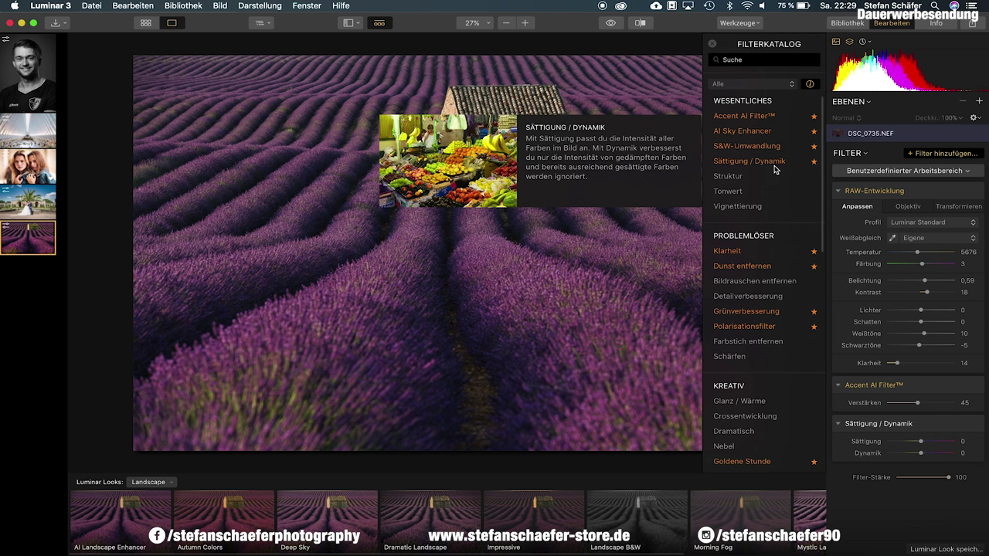
{"action": "left_click_drag", "start_coordinate": [921, 443], "coordinate": [925, 443]}
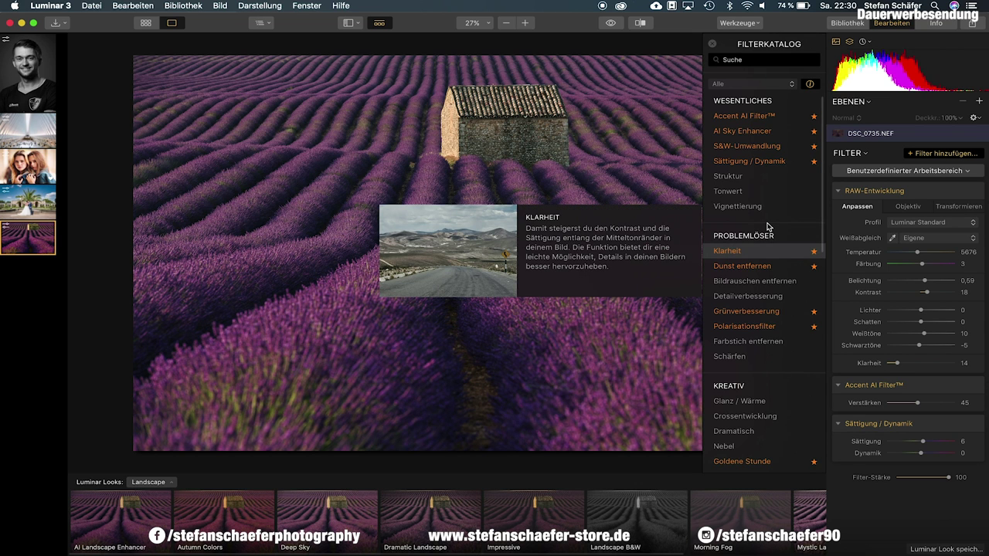
Scroll the filter catalog down to the Kreativ filters such as Goldene Stunde.
{"action": "scroll", "coordinate": [744, 247], "scroll_direction": "down", "scroll_amount": 3}
{"action": "scroll", "coordinate": [744, 247], "scroll_direction": "down", "scroll_amount": 2}
{"action": "scroll", "coordinate": [743, 247], "scroll_direction": "down", "scroll_amount": 1}
{"action": "scroll", "coordinate": [744, 247], "scroll_direction": "down", "scroll_amount": 3}
{"action": "scroll", "coordinate": [744, 247], "scroll_direction": "down", "scroll_amount": 2}
{"action": "scroll", "coordinate": [744, 248], "scroll_direction": "down", "scroll_amount": 2}
{"action": "scroll", "coordinate": [744, 247], "scroll_direction": "down", "scroll_amount": 1}
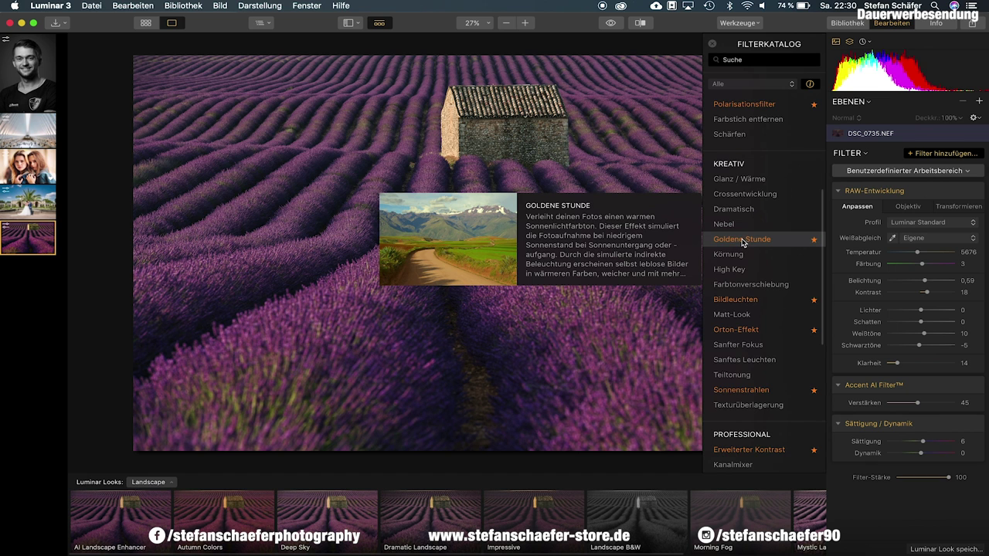
Add a Goldene Stunde filter with Stärke 15 and Sättigung -39.
{"action": "left_click", "coordinate": [742, 243]}
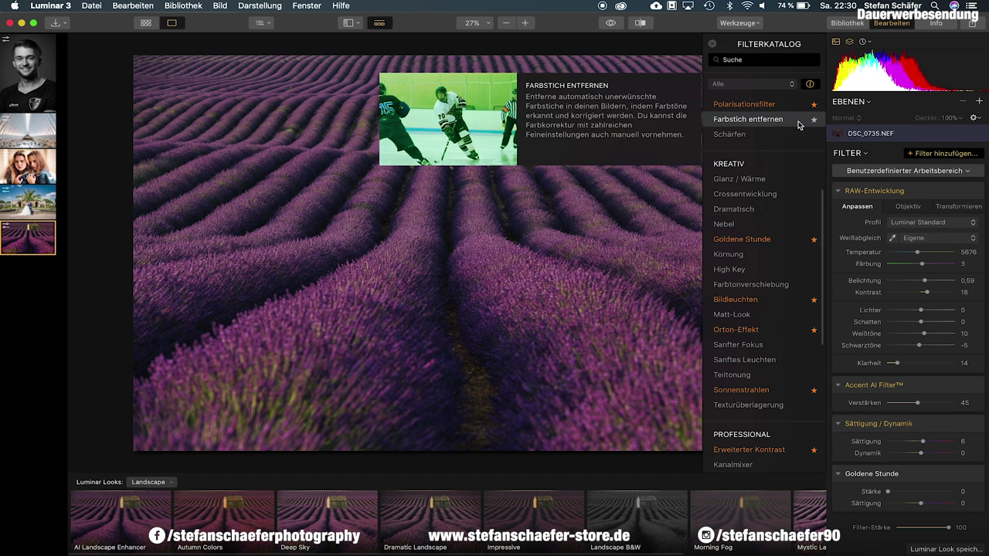
{"action": "left_click", "coordinate": [712, 44]}
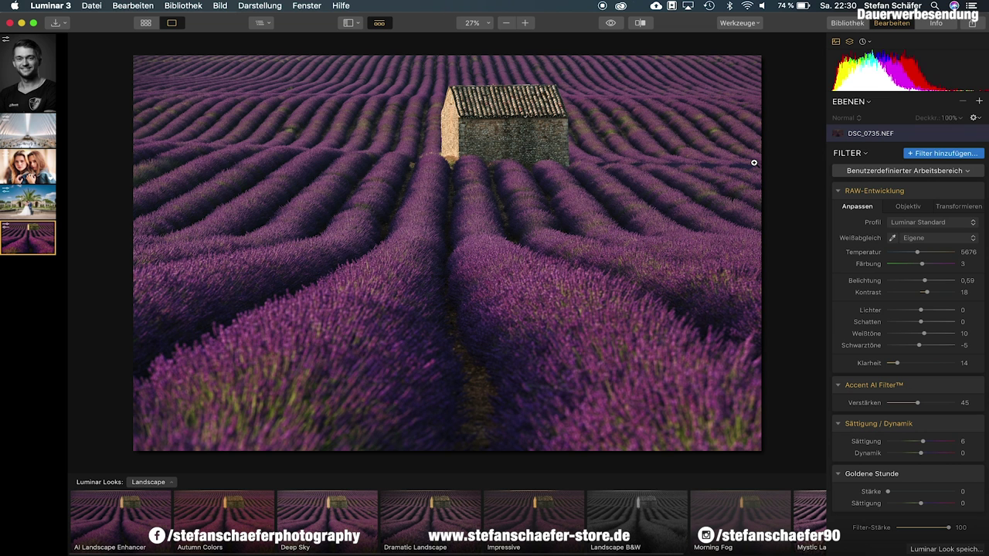
{"action": "mouse_move", "coordinate": [879, 424]}
{"action": "mouse_move", "coordinate": [887, 493]}
{"action": "left_mouse_down"}
{"action": "mouse_move", "coordinate": [877, 493]}
{"action": "mouse_move", "coordinate": [924, 495]}
{"action": "left_mouse_up"}
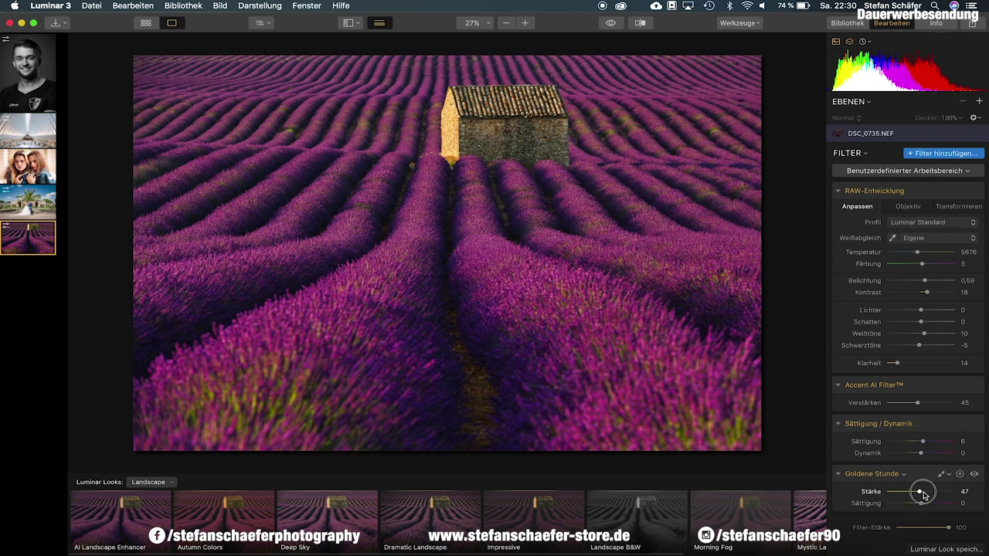
{"action": "mouse_move", "coordinate": [924, 494]}
{"action": "left_mouse_down"}
{"action": "mouse_move", "coordinate": [870, 501]}
{"action": "mouse_move", "coordinate": [900, 494]}
{"action": "left_mouse_up"}
{"action": "mouse_move", "coordinate": [872, 474]}
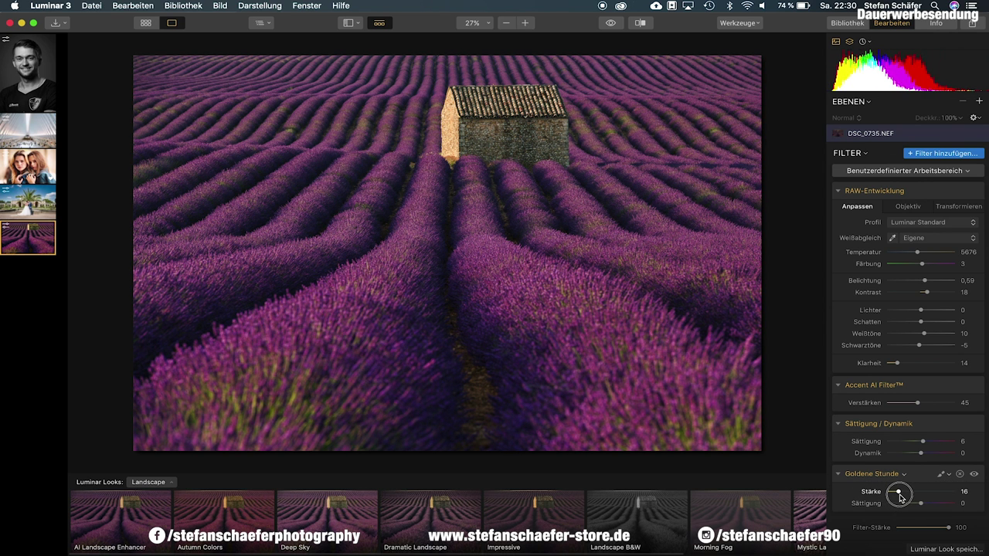
{"action": "left_click_drag", "start_coordinate": [900, 497], "coordinate": [908, 506]}
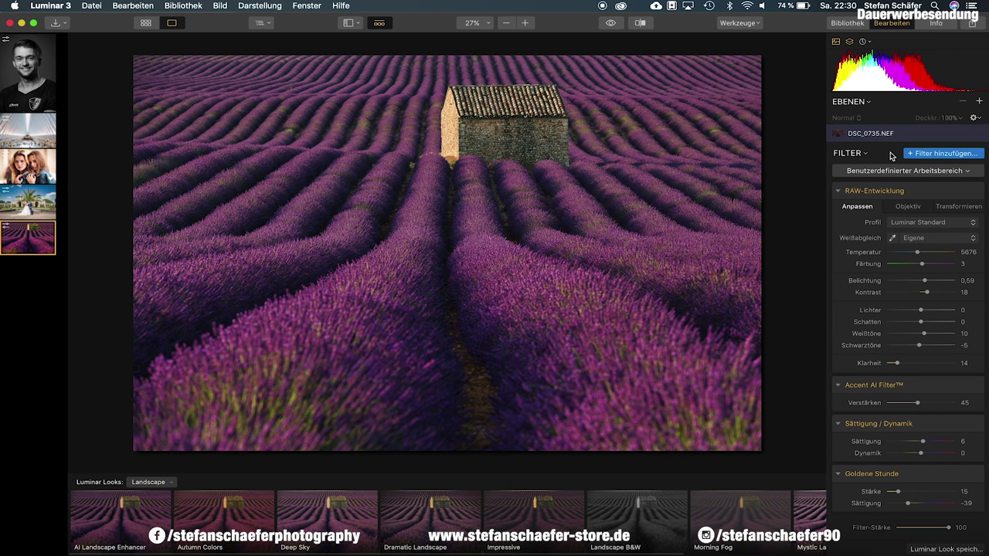
Add Bildleuchten with Stärke 19, Helligkeit 11, Sättigung -11, Farbtemperatur -32.
{"action": "left_click", "coordinate": [919, 154]}
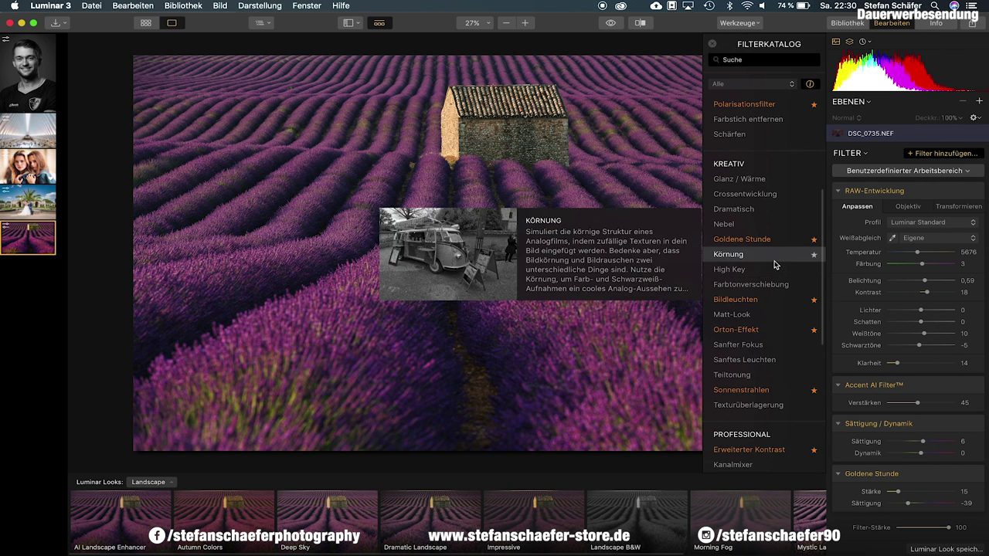
{"action": "left_click", "coordinate": [761, 300]}
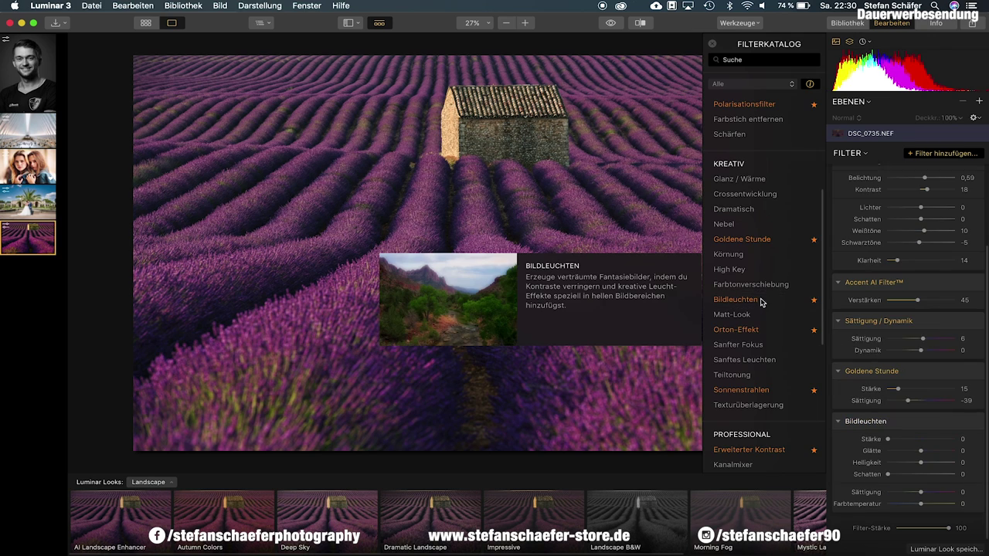
{"action": "left_click_drag", "start_coordinate": [888, 439], "coordinate": [955, 437]}
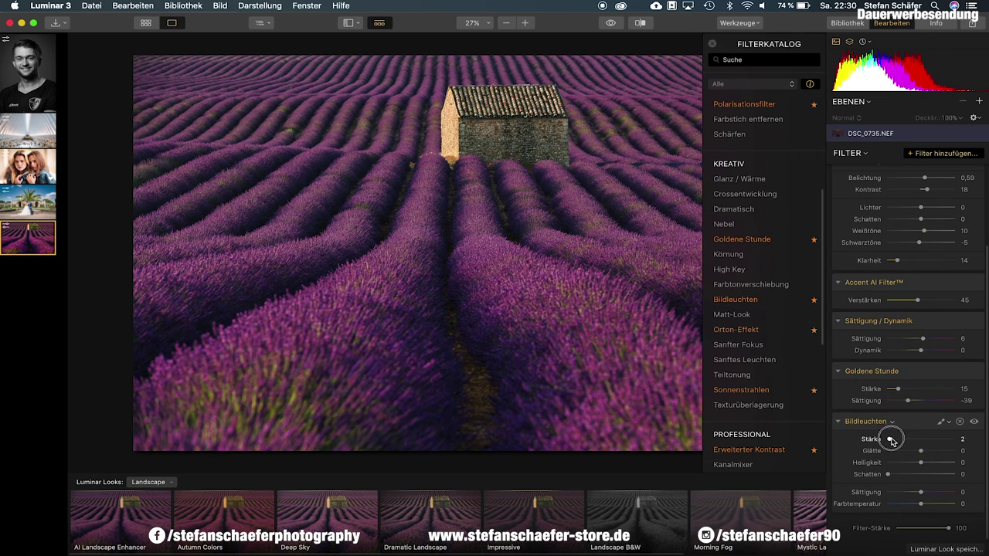
{"action": "mouse_move", "coordinate": [959, 438]}
{"action": "left_mouse_down"}
{"action": "mouse_move", "coordinate": [890, 434]}
{"action": "mouse_move", "coordinate": [965, 423]}
{"action": "mouse_move", "coordinate": [901, 423]}
{"action": "mouse_move", "coordinate": [903, 437]}
{"action": "left_mouse_up"}
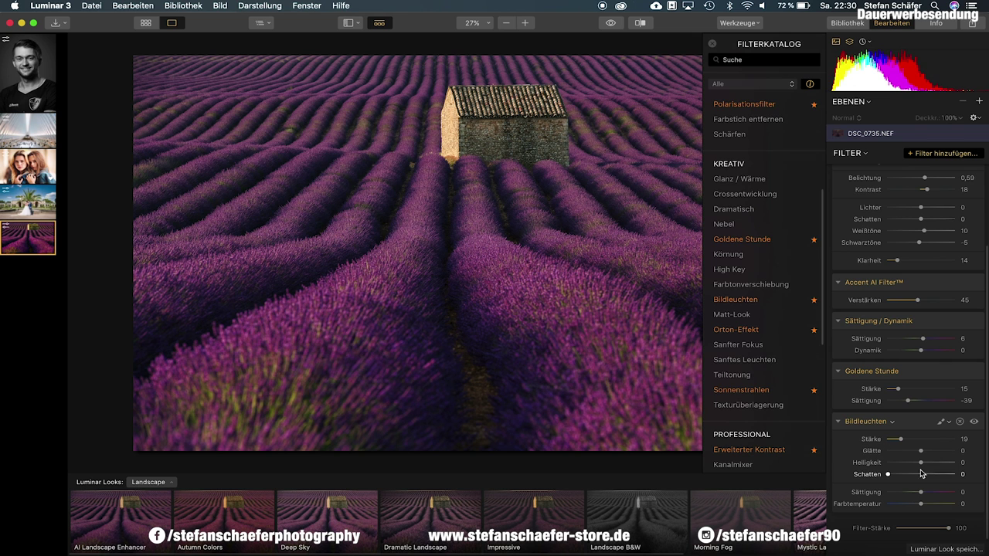
{"action": "left_click_drag", "start_coordinate": [920, 462], "coordinate": [928, 464]}
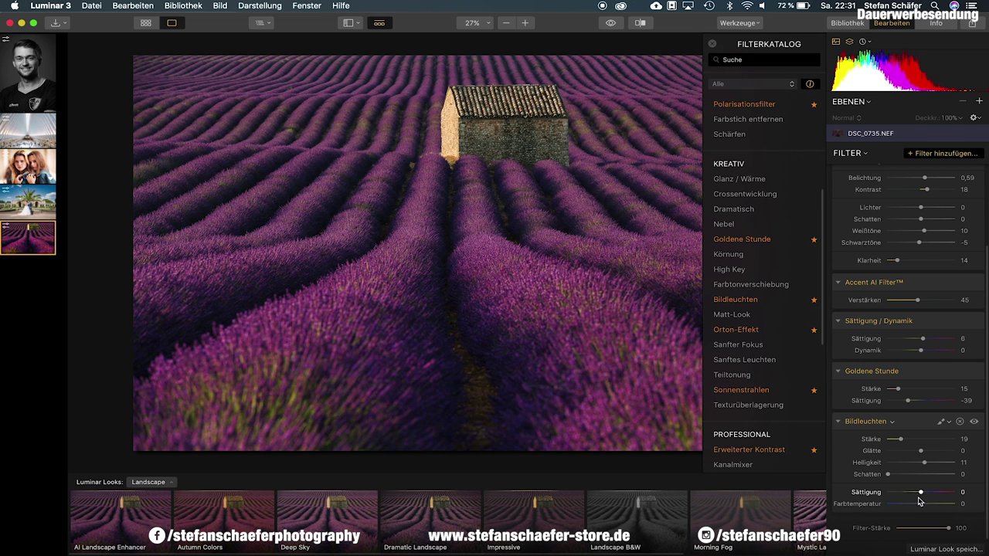
{"action": "left_click_drag", "start_coordinate": [921, 503], "coordinate": [911, 506]}
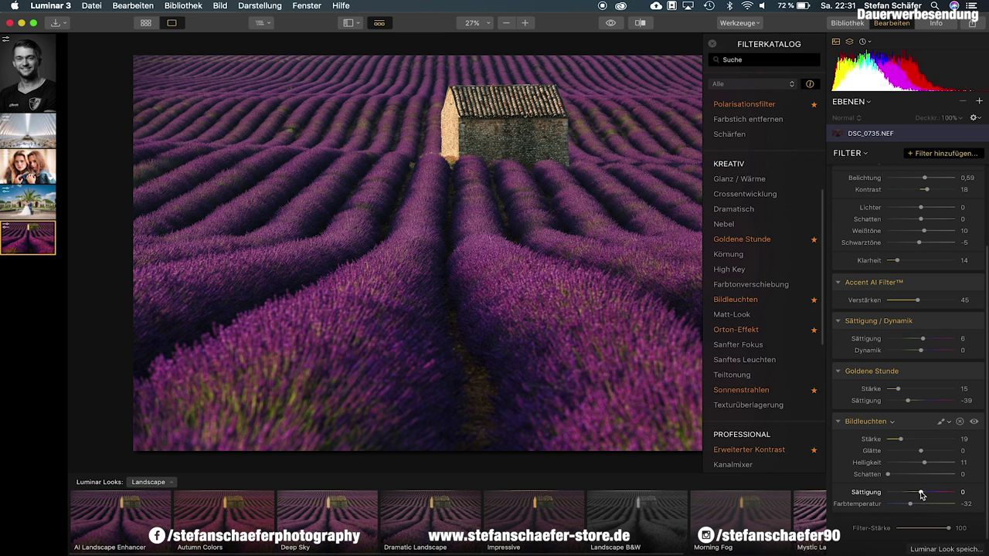
{"action": "left_click_drag", "start_coordinate": [921, 493], "coordinate": [917, 492]}
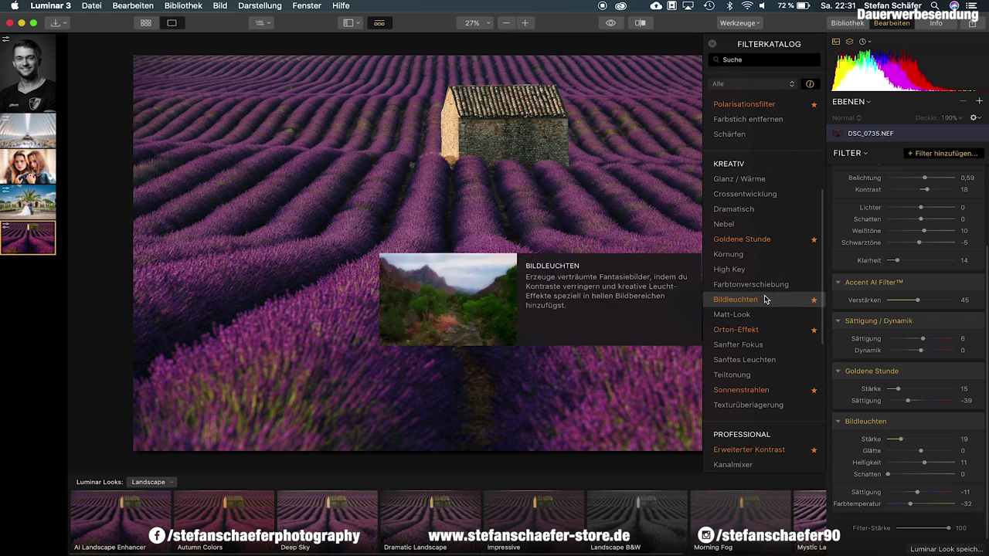
Add an Orton-Effekt filter at Stärke 20 and bring up its masking options.
{"action": "left_click", "coordinate": [738, 334]}
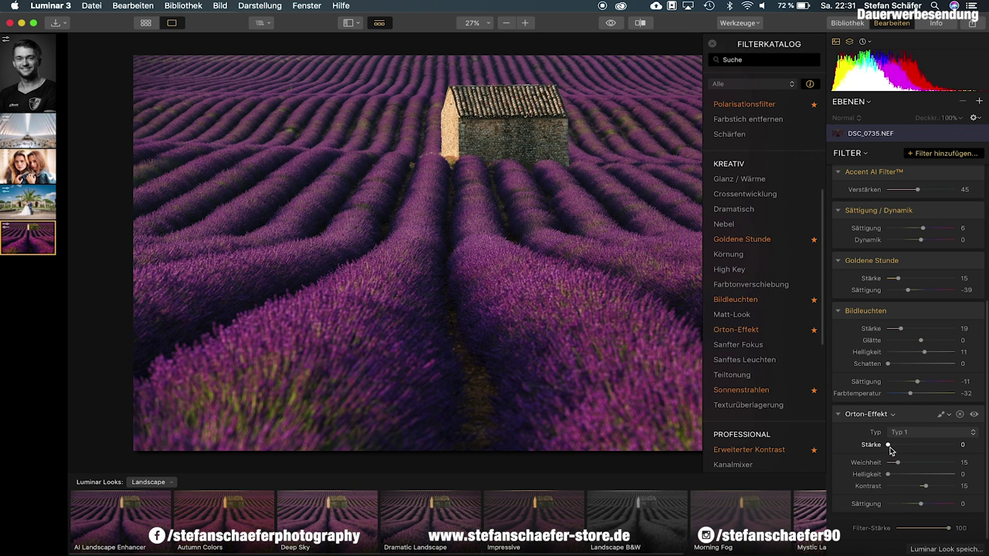
{"action": "mouse_move", "coordinate": [892, 446]}
{"action": "left_mouse_down"}
{"action": "mouse_move", "coordinate": [936, 457]}
{"action": "mouse_move", "coordinate": [890, 453]}
{"action": "mouse_move", "coordinate": [906, 451]}
{"action": "left_mouse_up"}
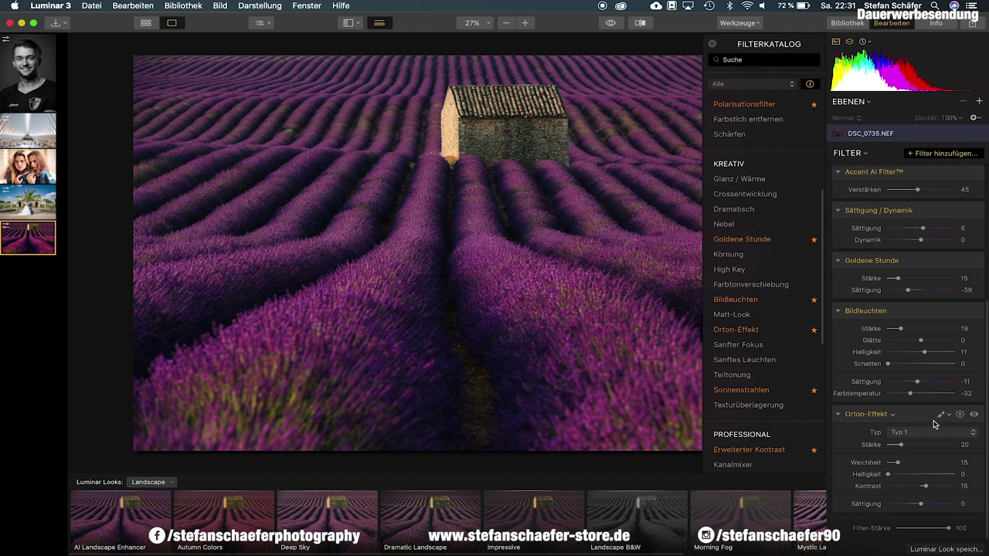
{"action": "left_click", "coordinate": [948, 418]}
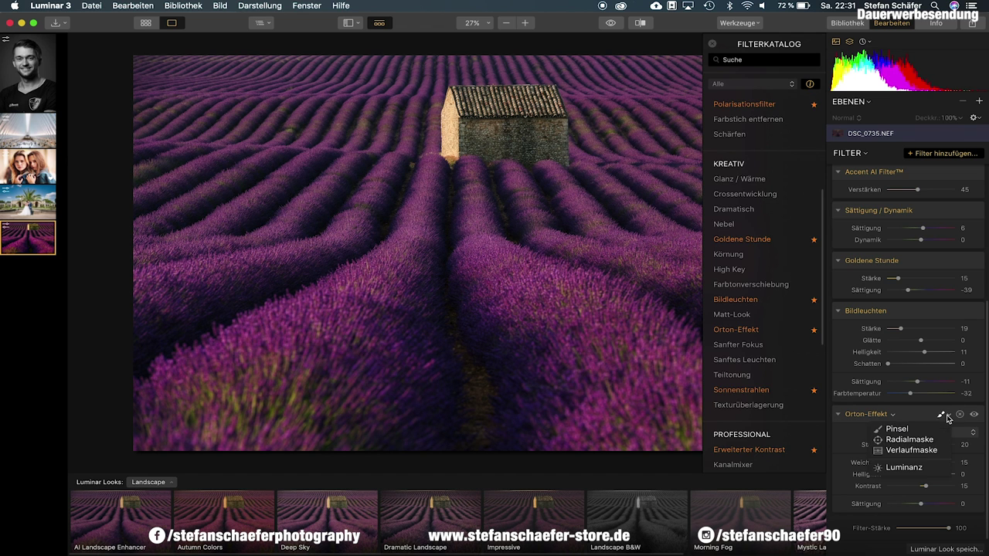
Draw a gradient mask across the mid-field and set Orton-Effekt Stärke to 25.
{"action": "left_click", "coordinate": [911, 451]}
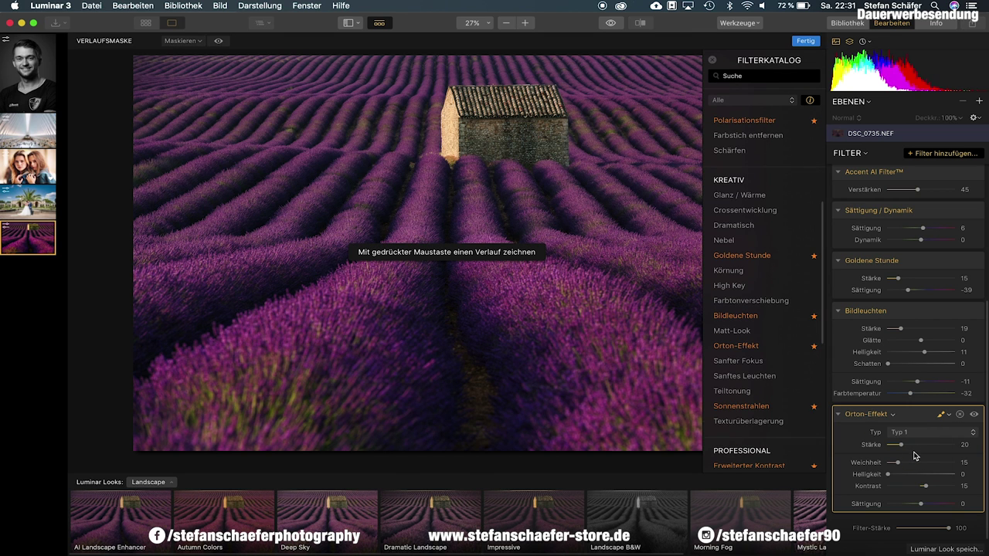
{"action": "left_click_drag", "start_coordinate": [374, 365], "coordinate": [381, 157]}
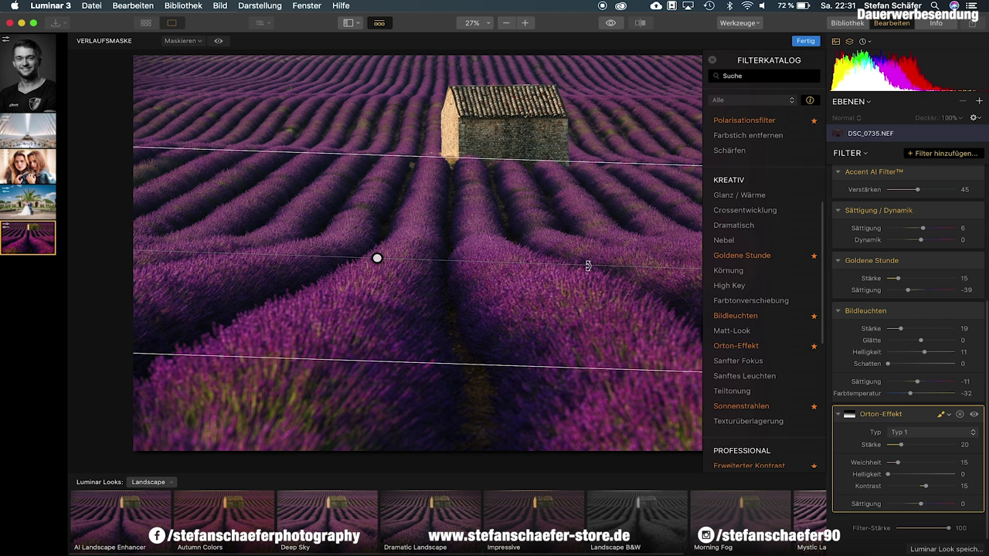
{"action": "mouse_move", "coordinate": [902, 449]}
{"action": "left_mouse_down"}
{"action": "mouse_move", "coordinate": [925, 446]}
{"action": "mouse_move", "coordinate": [907, 448]}
{"action": "left_mouse_up"}
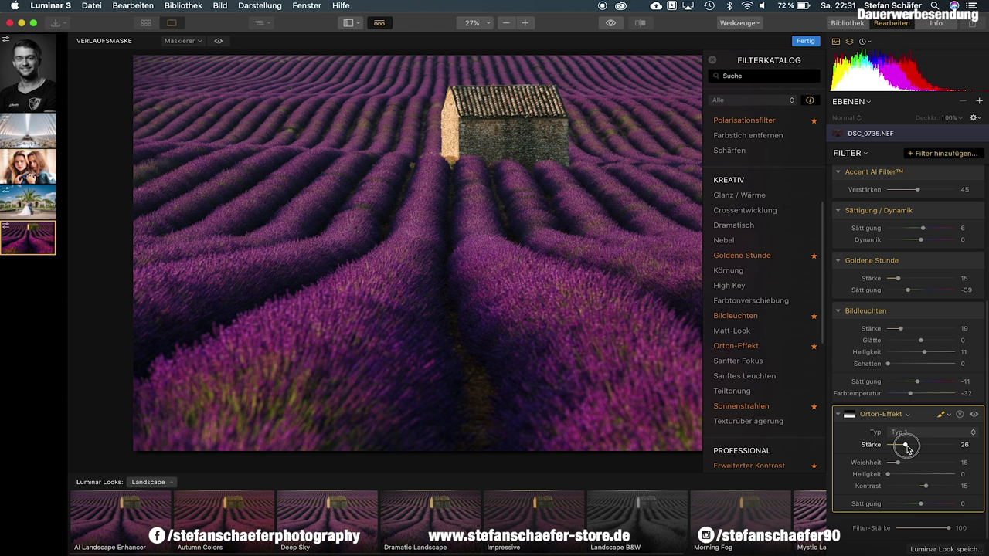
{"action": "left_click_drag", "start_coordinate": [908, 448], "coordinate": [904, 447]}
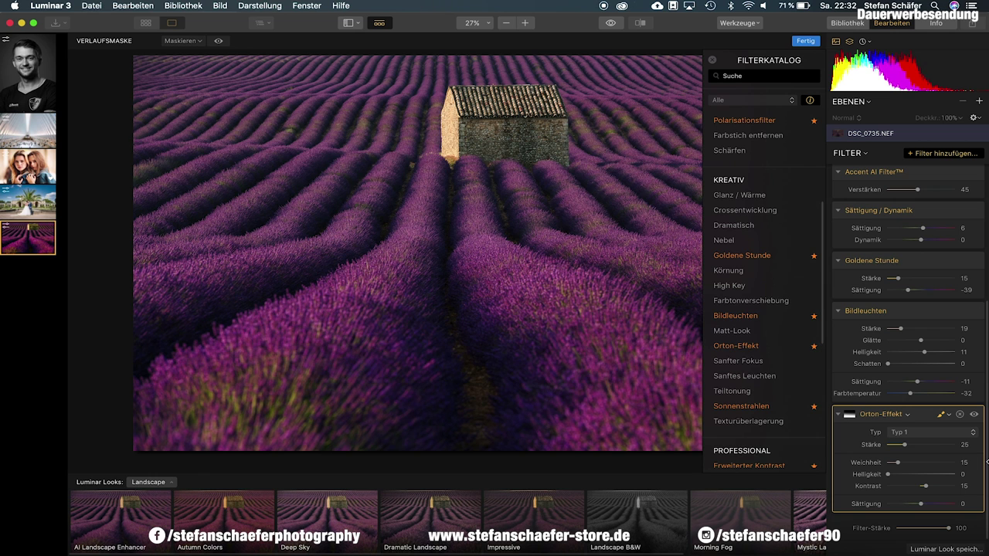
Finish the gradient mask and add the Sonnenstrahlen filter.
{"action": "left_click", "coordinate": [941, 414]}
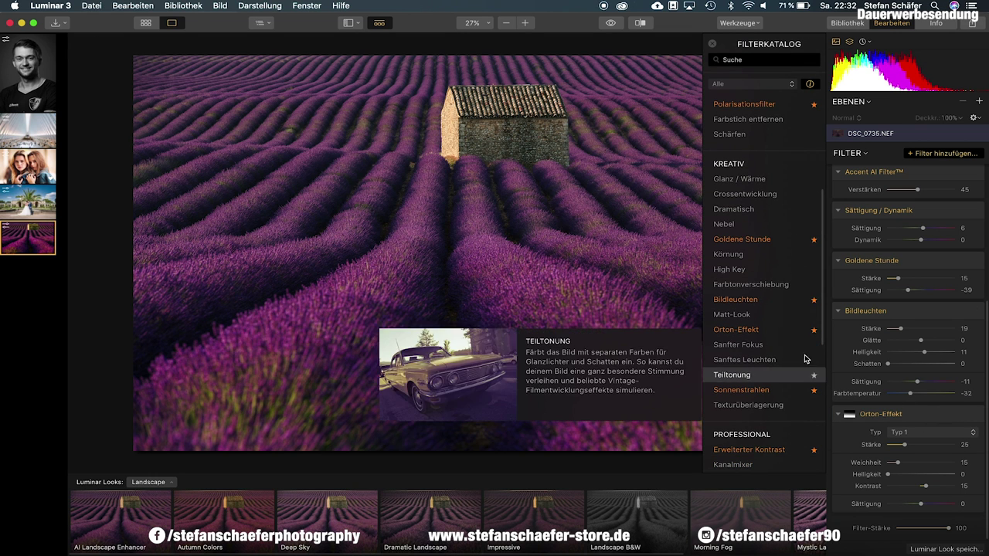
{"action": "scroll", "coordinate": [752, 370], "scroll_direction": "down", "scroll_amount": 2}
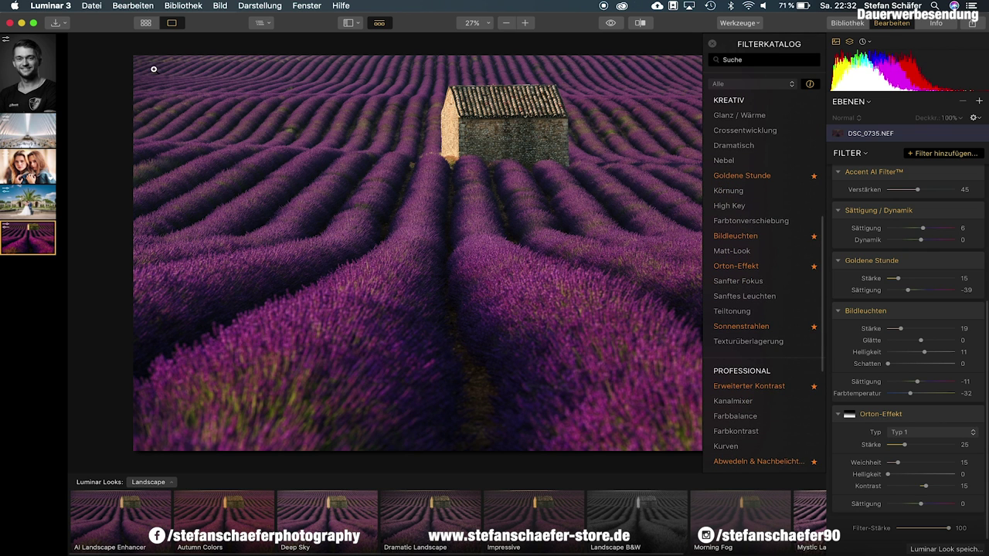
{"action": "mouse_move", "coordinate": [741, 389]}
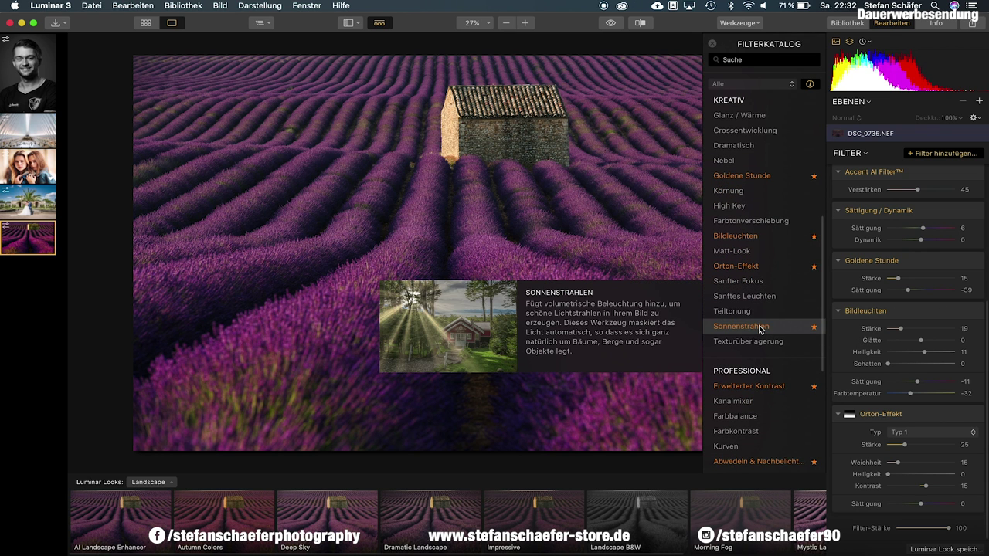
{"action": "left_click", "coordinate": [761, 328]}
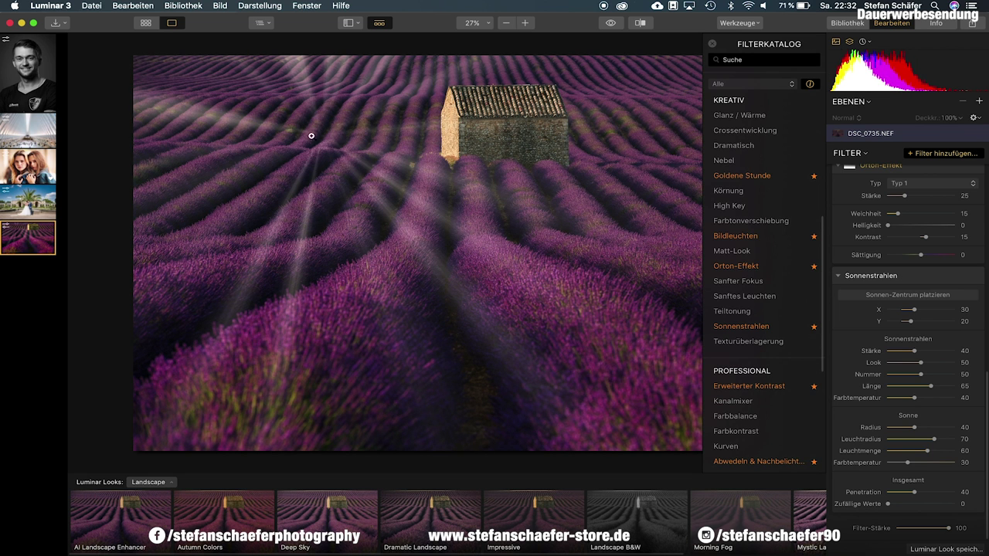
Place the sun centre near the top-left corner at X -10, Y -4.
{"action": "left_click", "coordinate": [907, 294]}
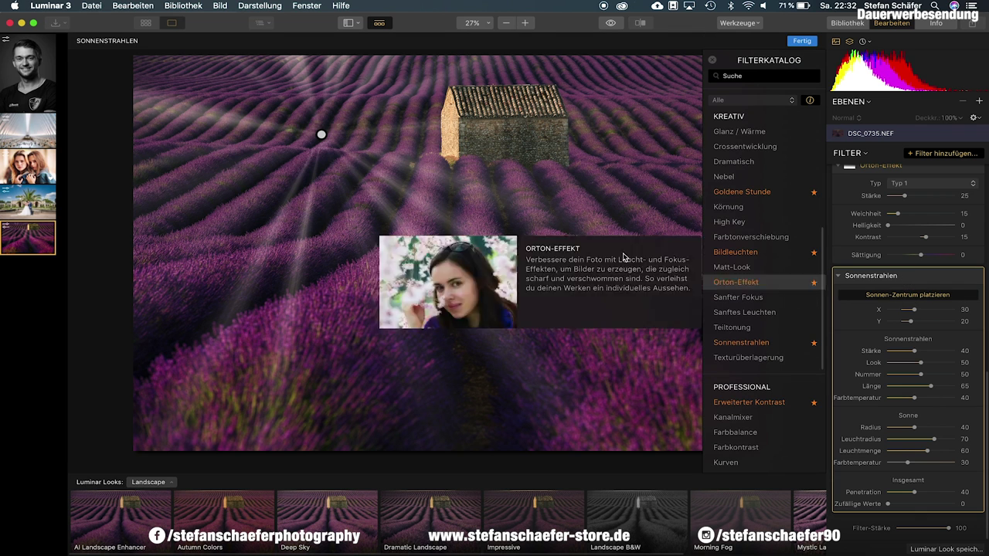
{"action": "left_click_drag", "start_coordinate": [321, 133], "coordinate": [107, 55]}
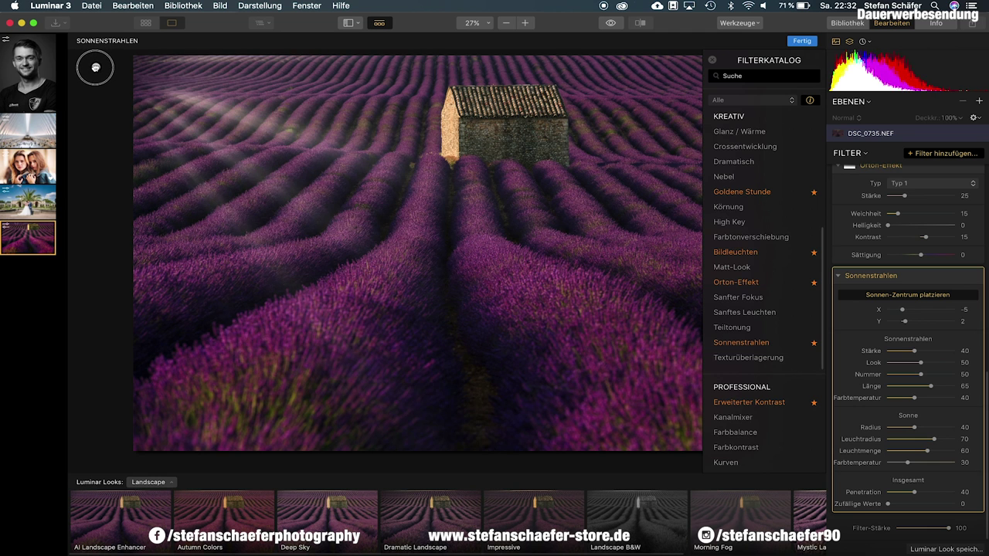
{"action": "left_click_drag", "start_coordinate": [107, 55], "coordinate": [94, 60]}
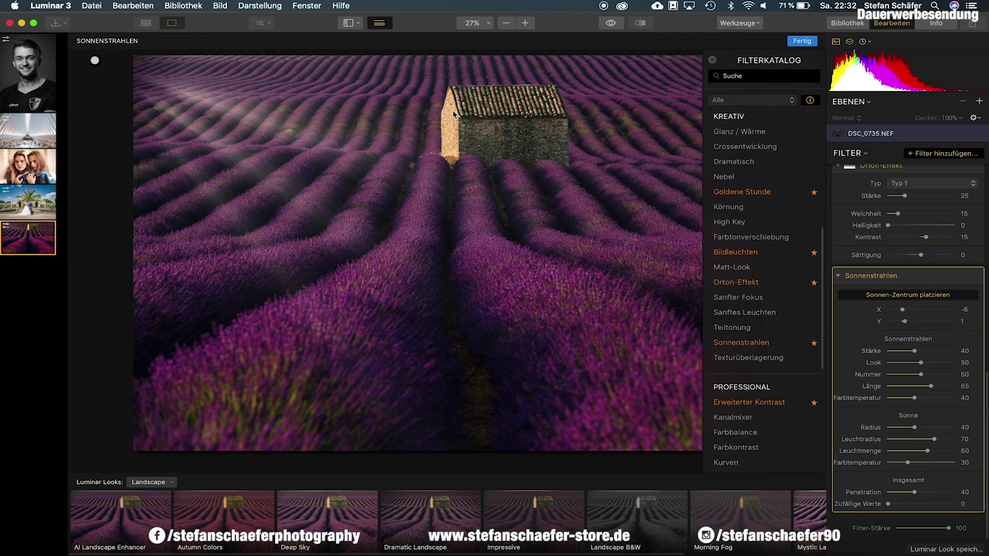
{"action": "mouse_move", "coordinate": [95, 62]}
{"action": "left_mouse_down"}
{"action": "mouse_move", "coordinate": [79, 39]}
{"action": "mouse_move", "coordinate": [93, 40]}
{"action": "mouse_move", "coordinate": [68, 37]}
{"action": "left_mouse_up"}
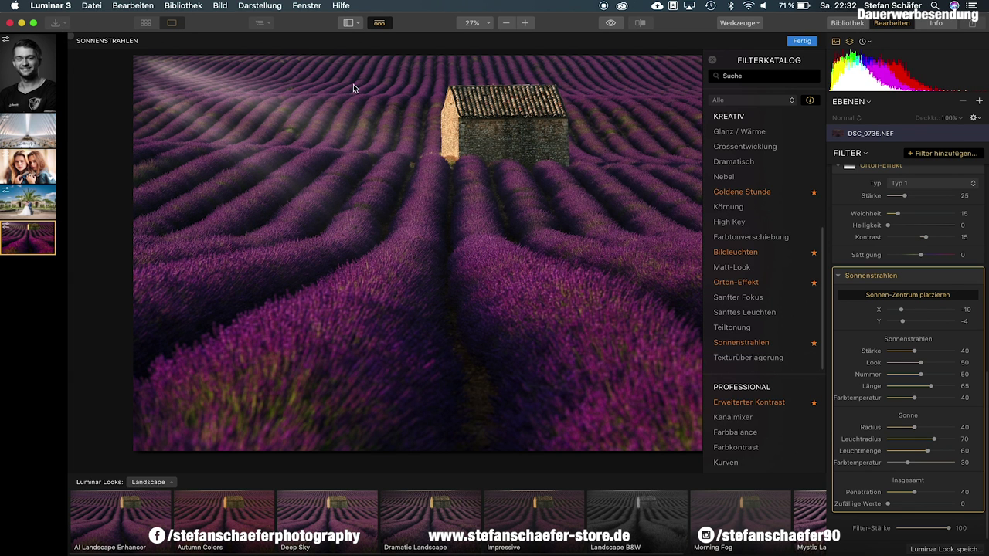
Warm the rays to colour temperature 61 and the sun to 52, and lower the rays' strength.
{"action": "mouse_move", "coordinate": [913, 351]}
{"action": "left_click", "coordinate": [910, 296]}
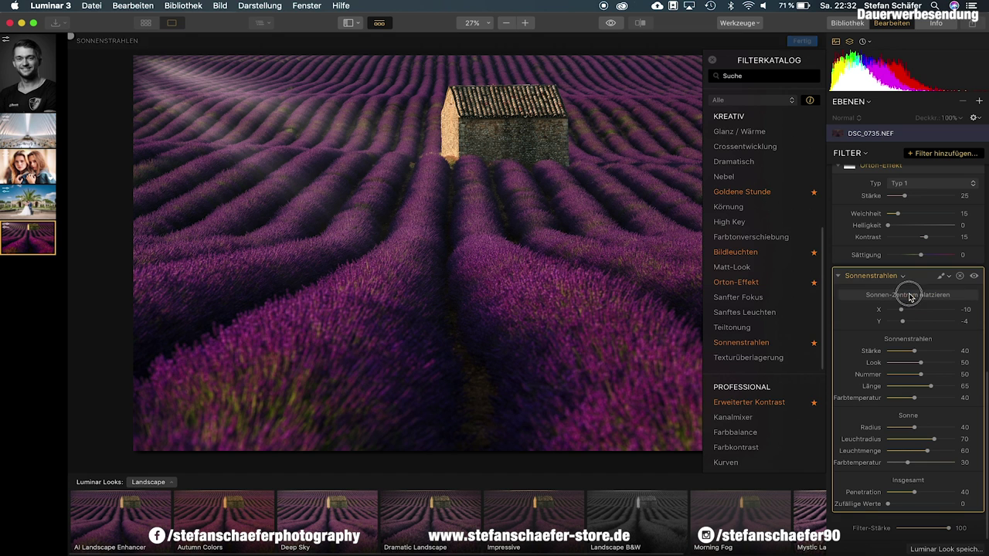
{"action": "left_click_drag", "start_coordinate": [920, 400], "coordinate": [933, 399]}
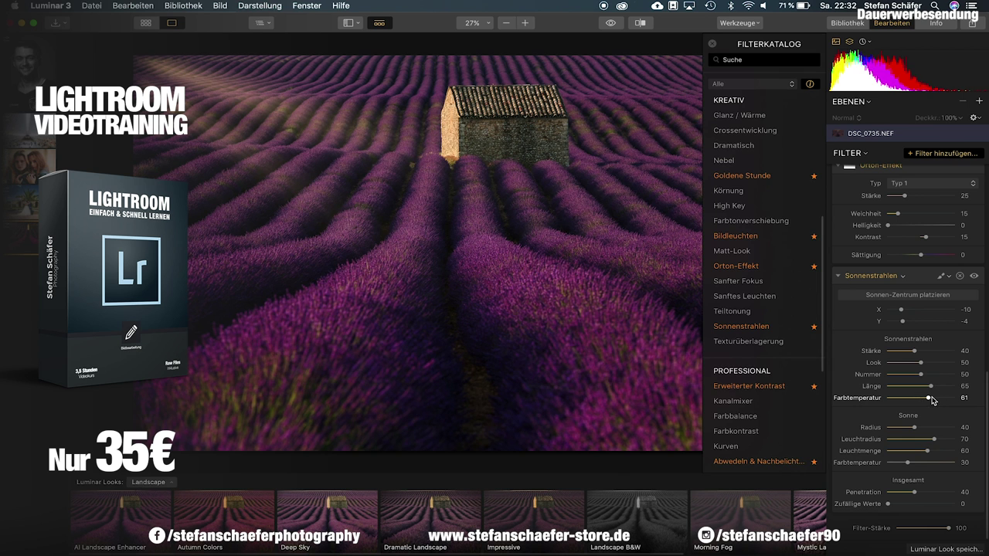
{"action": "left_click_drag", "start_coordinate": [907, 462], "coordinate": [925, 461]}
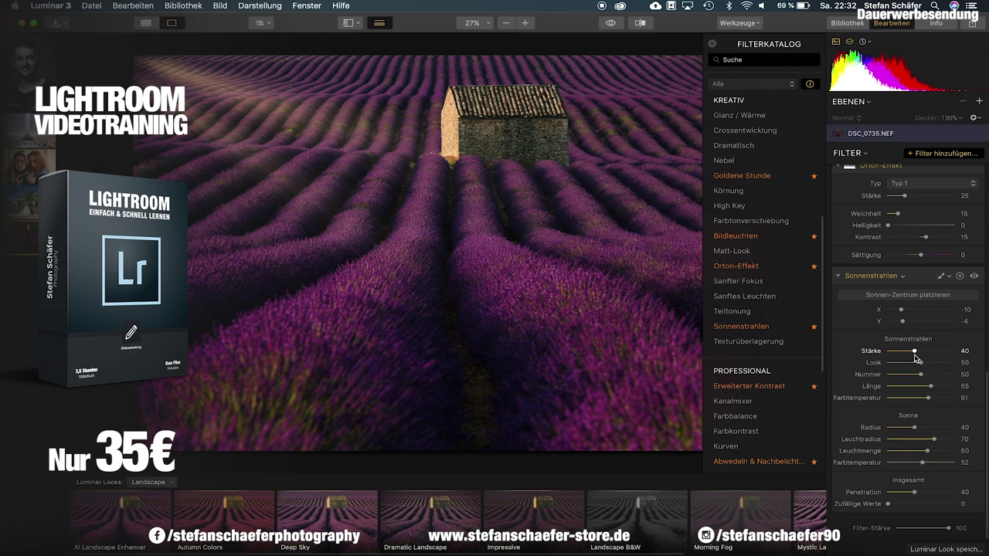
{"action": "left_click_drag", "start_coordinate": [914, 351], "coordinate": [893, 354]}
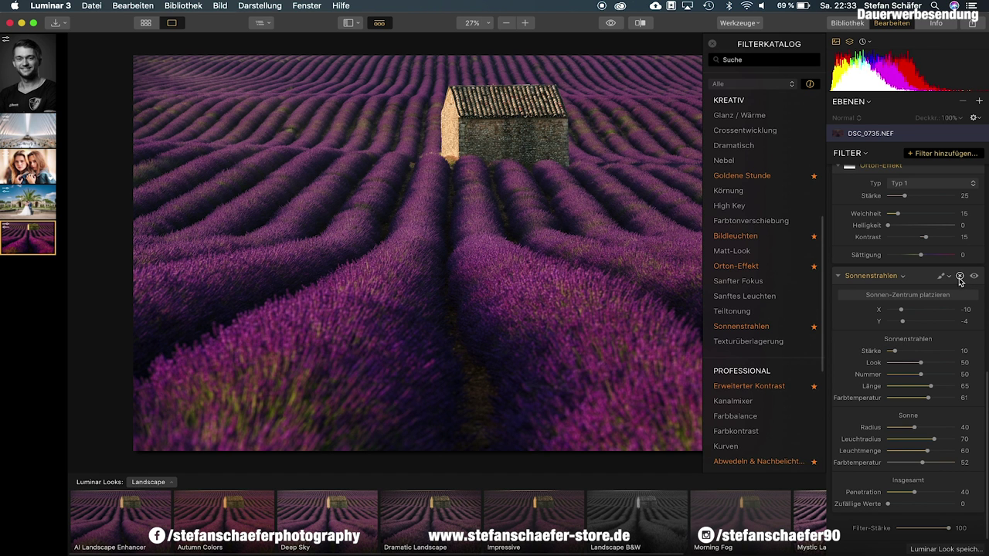
Toggle the Sonnenstrahlen visibility on and off to compare the photo with and without rays.
{"action": "left_click", "coordinate": [977, 277]}
{"action": "left_click", "coordinate": [976, 277]}
{"action": "left_click", "coordinate": [976, 278]}
{"action": "left_click", "coordinate": [975, 277]}
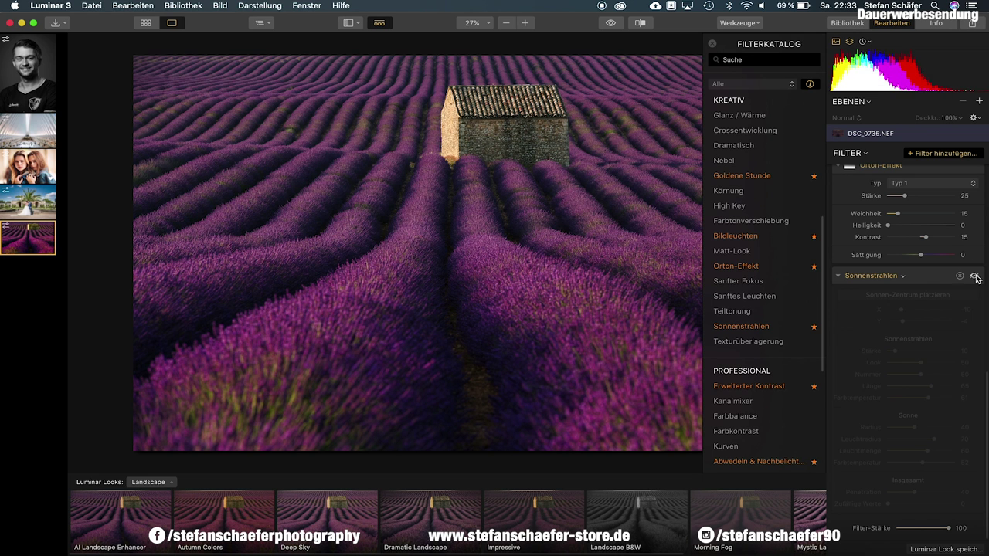
Move the sun centre to X -10, Y -5 and weaken the rays further to Stärke 8.
{"action": "left_click", "coordinate": [911, 296]}
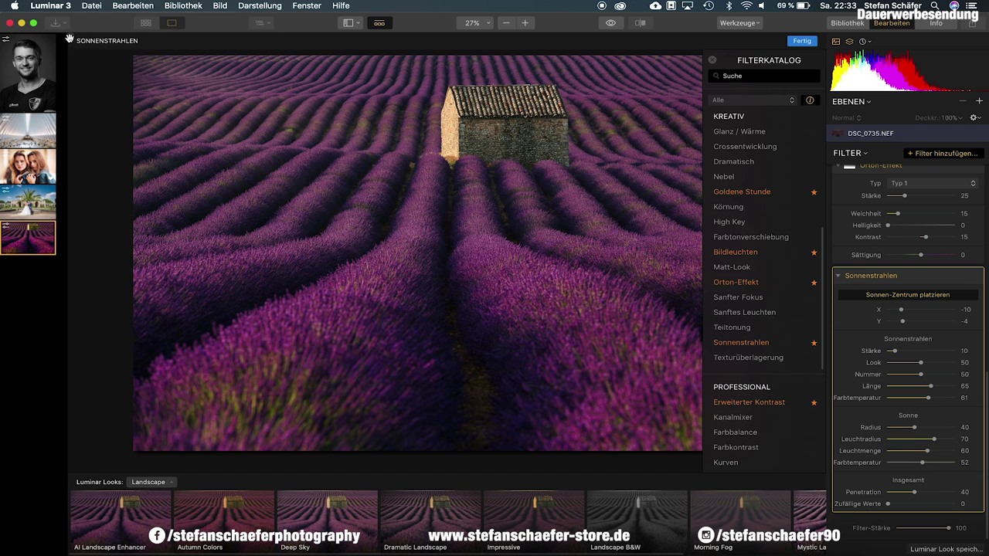
{"action": "mouse_move", "coordinate": [68, 38]}
{"action": "left_mouse_down"}
{"action": "mouse_move", "coordinate": [84, 58]}
{"action": "mouse_move", "coordinate": [82, 34]}
{"action": "mouse_move", "coordinate": [66, 38]}
{"action": "left_mouse_up"}
{"action": "left_click", "coordinate": [907, 293]}
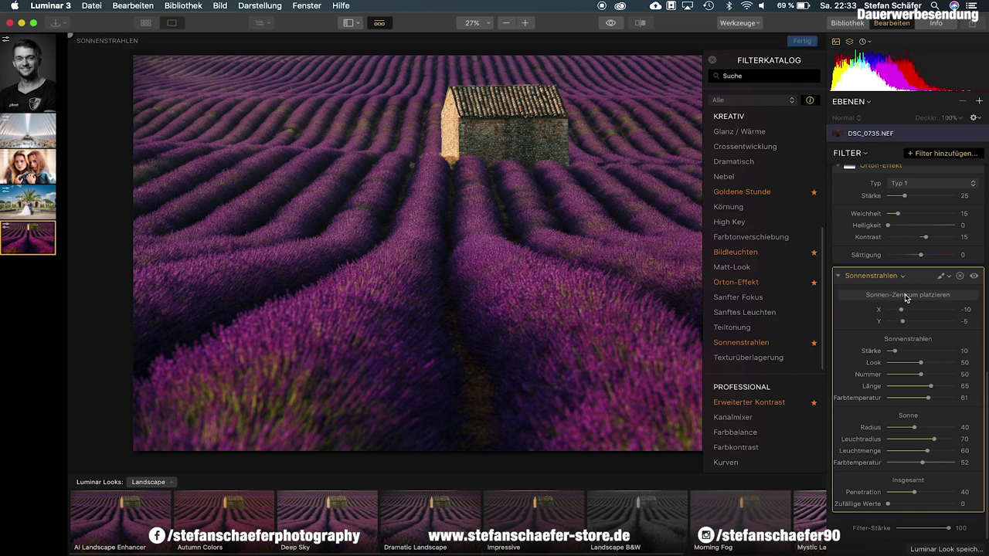
{"action": "left_click_drag", "start_coordinate": [900, 355], "coordinate": [893, 355]}
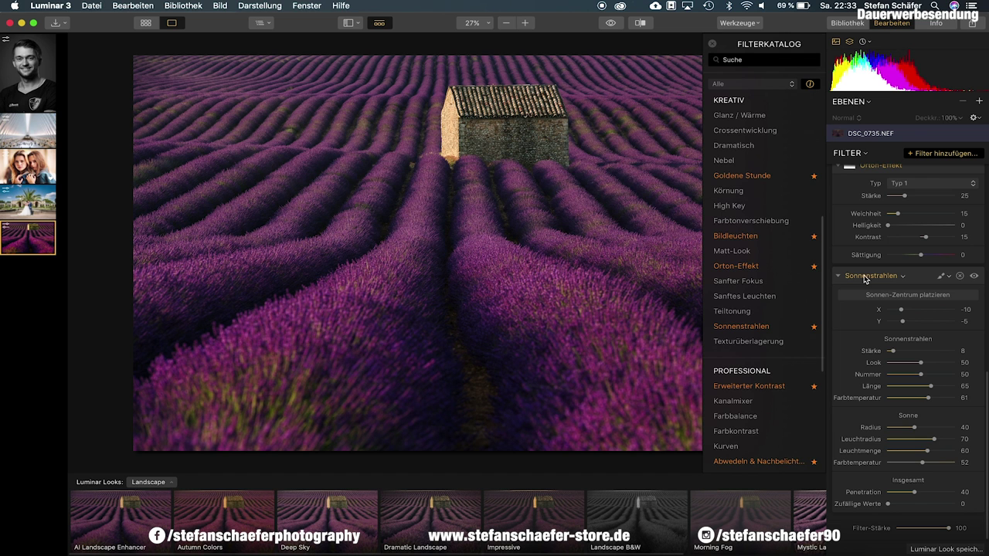
{"action": "mouse_move", "coordinate": [748, 402]}
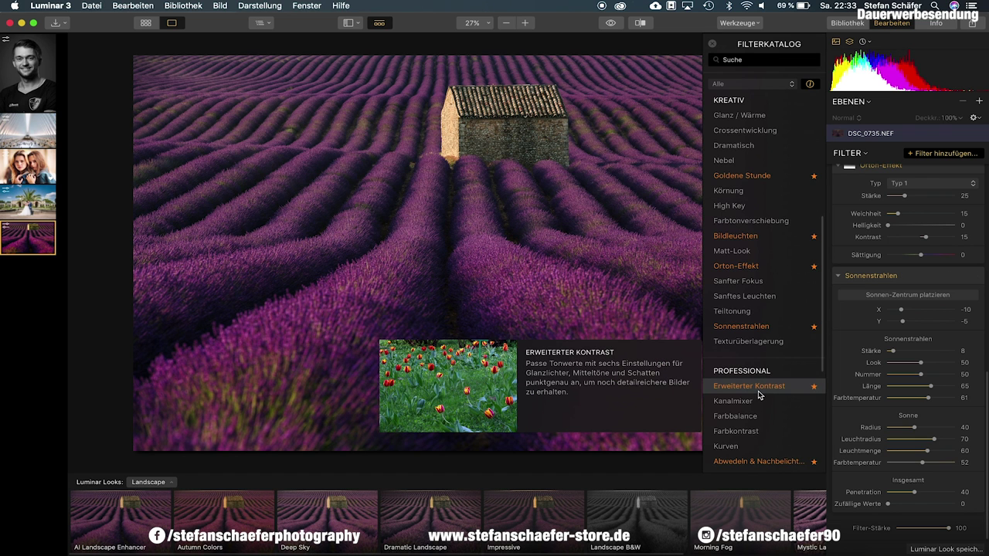
Add Erweiterter Kontrast with Lichter 23/-34, Mitteltöne 31/-31 and Schatten 39/7.
{"action": "left_click", "coordinate": [759, 390]}
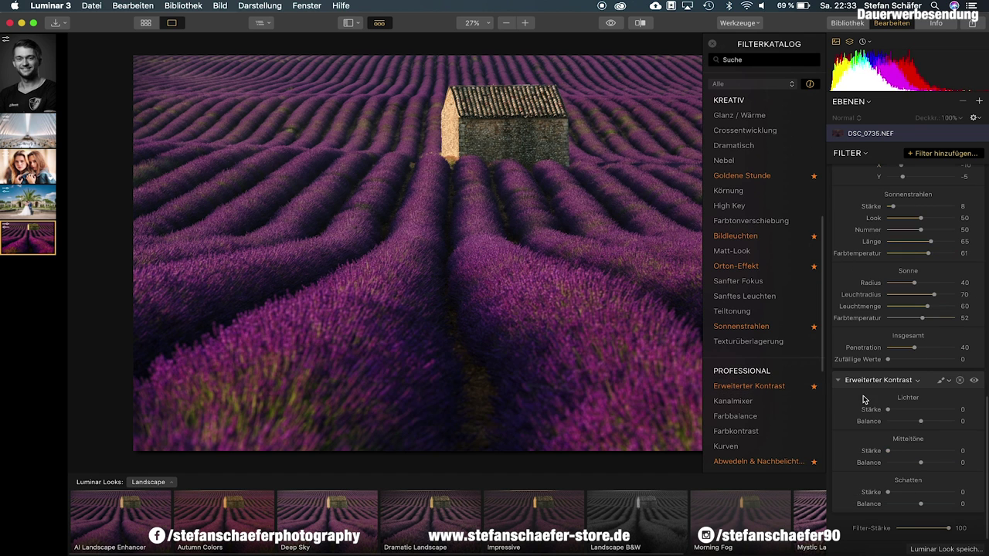
{"action": "left_click", "coordinate": [712, 47]}
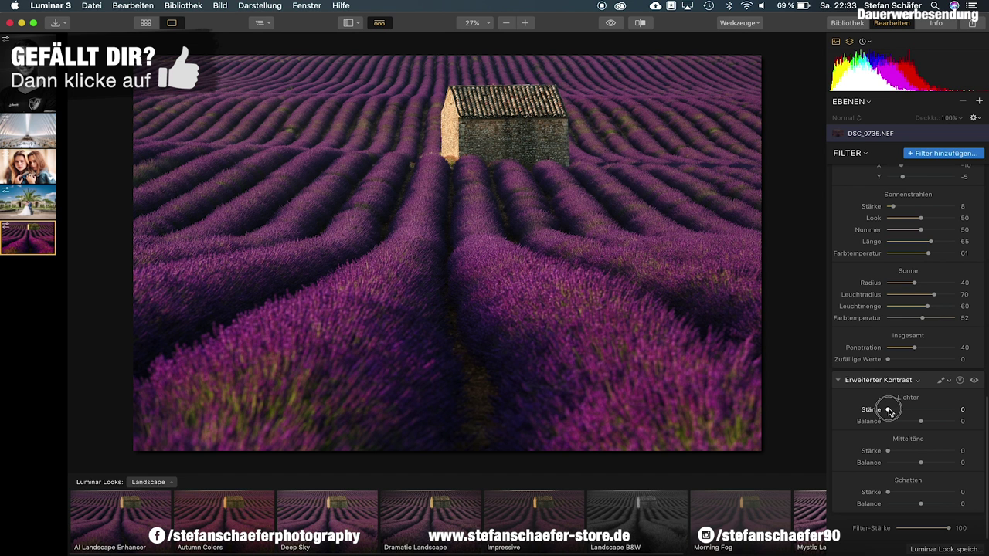
{"action": "mouse_move", "coordinate": [889, 410]}
{"action": "left_mouse_down"}
{"action": "mouse_move", "coordinate": [953, 408]}
{"action": "mouse_move", "coordinate": [836, 408]}
{"action": "mouse_move", "coordinate": [913, 398]}
{"action": "left_mouse_up"}
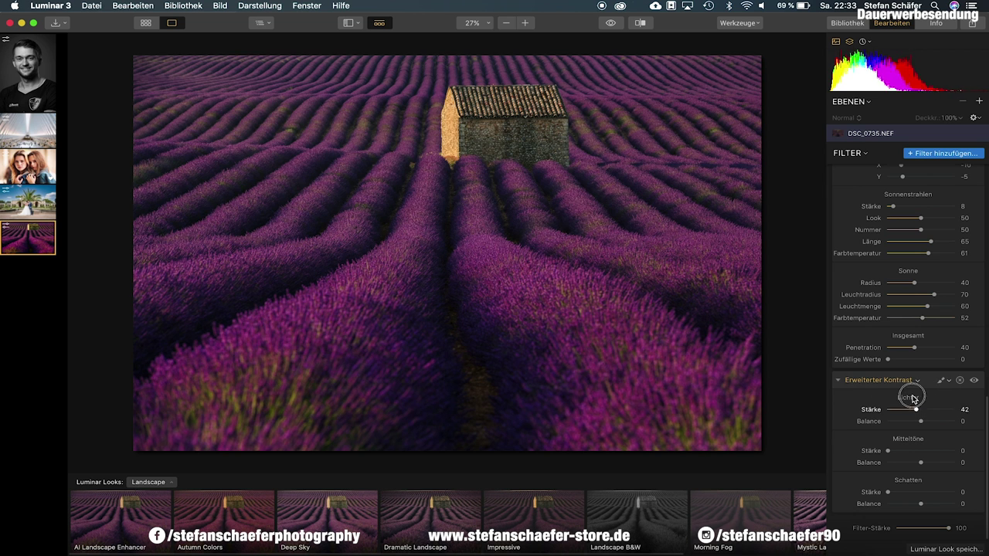
{"action": "mouse_move", "coordinate": [913, 398]}
{"action": "left_mouse_down"}
{"action": "mouse_move", "coordinate": [907, 407]}
{"action": "mouse_move", "coordinate": [932, 425]}
{"action": "mouse_move", "coordinate": [883, 419]}
{"action": "mouse_move", "coordinate": [953, 420]}
{"action": "mouse_move", "coordinate": [865, 431]}
{"action": "mouse_move", "coordinate": [956, 420]}
{"action": "mouse_move", "coordinate": [886, 431]}
{"action": "mouse_move", "coordinate": [910, 424]}
{"action": "mouse_move", "coordinate": [878, 453]}
{"action": "mouse_move", "coordinate": [926, 452]}
{"action": "mouse_move", "coordinate": [912, 452]}
{"action": "mouse_move", "coordinate": [945, 463]}
{"action": "mouse_move", "coordinate": [923, 466]}
{"action": "left_mouse_up"}
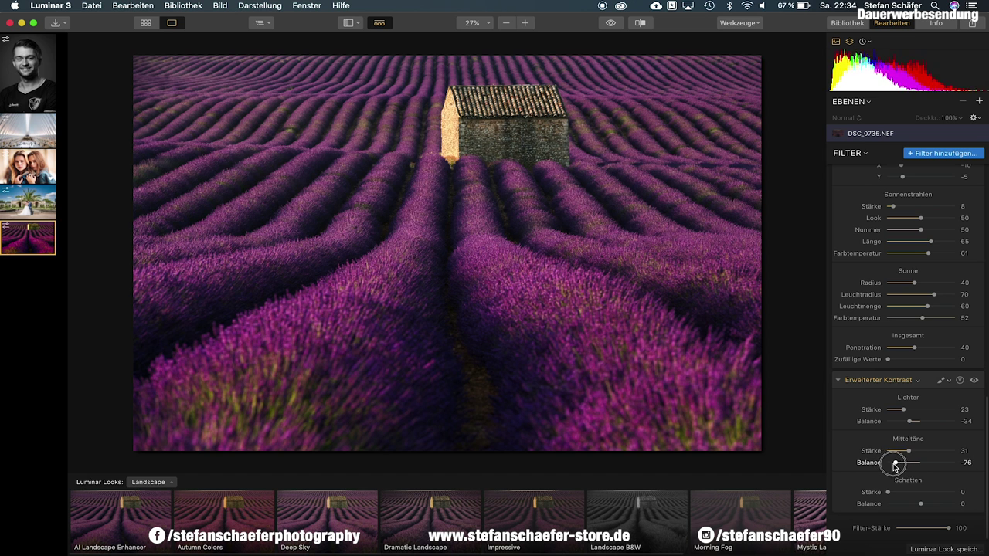
{"action": "left_click_drag", "start_coordinate": [891, 466], "coordinate": [911, 464]}
{"action": "mouse_move", "coordinate": [889, 495]}
{"action": "left_mouse_down"}
{"action": "mouse_move", "coordinate": [918, 492]}
{"action": "mouse_move", "coordinate": [925, 508]}
{"action": "left_mouse_up"}
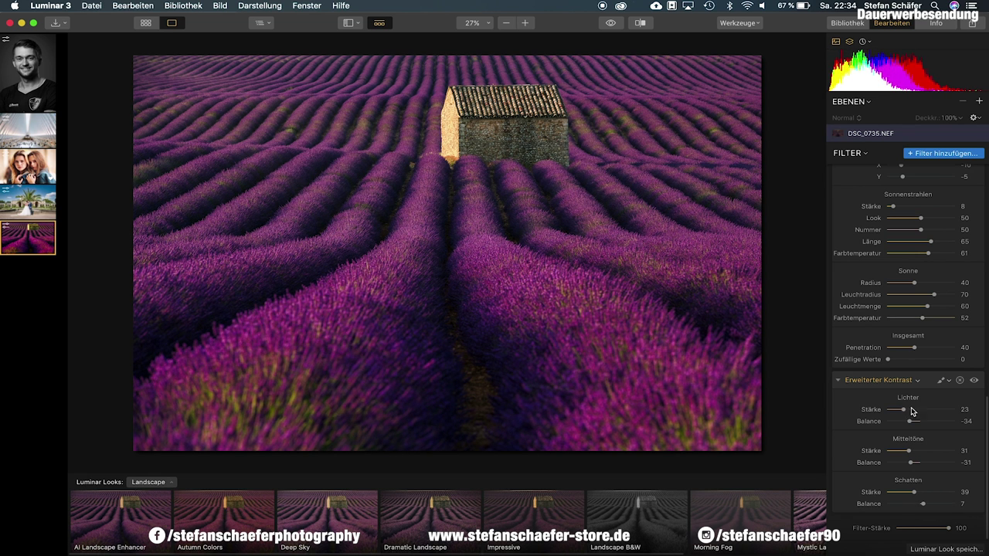
Lower Sättigung in the Sättigung / Dynamik filter from 6 to -3.
{"action": "scroll", "coordinate": [932, 320], "scroll_direction": "up", "scroll_amount": 5}
{"action": "scroll", "coordinate": [933, 320], "scroll_direction": "up", "scroll_amount": 5}
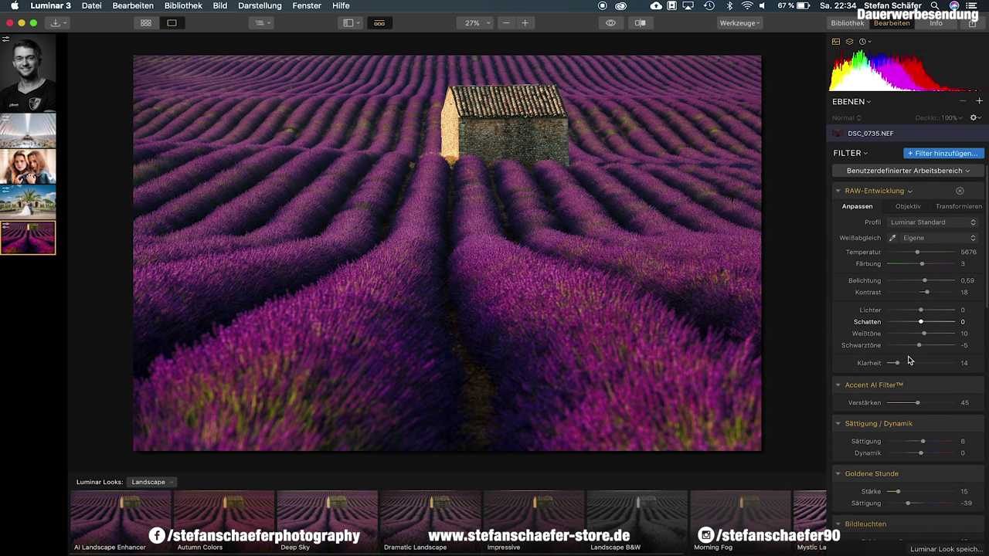
{"action": "left_click_drag", "start_coordinate": [923, 444], "coordinate": [920, 445]}
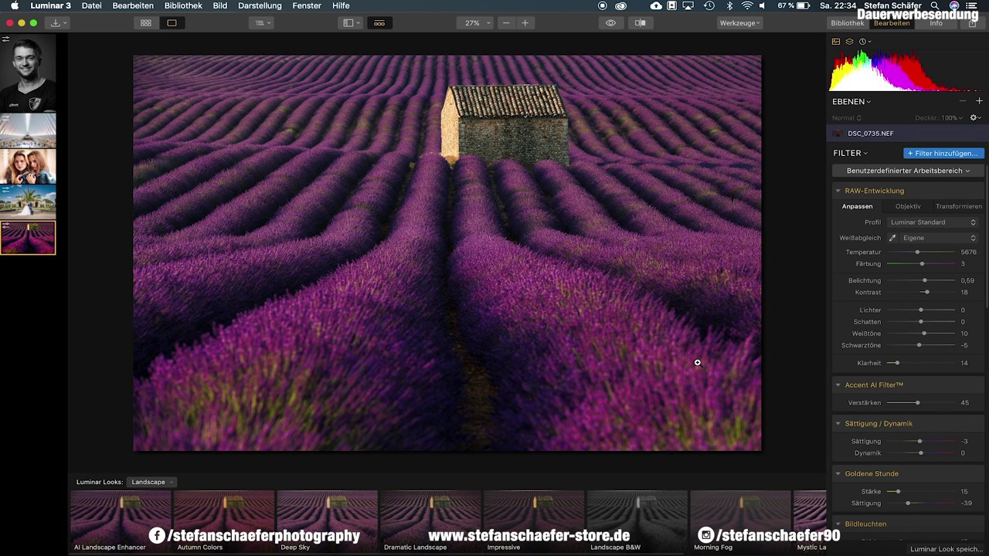
{"action": "scroll", "coordinate": [955, 420], "scroll_direction": "down", "scroll_amount": 5}
{"action": "scroll", "coordinate": [955, 420], "scroll_direction": "down", "scroll_amount": 5}
{"action": "scroll", "coordinate": [955, 419], "scroll_direction": "down", "scroll_amount": 5}
{"action": "scroll", "coordinate": [955, 420], "scroll_direction": "down", "scroll_amount": 5}
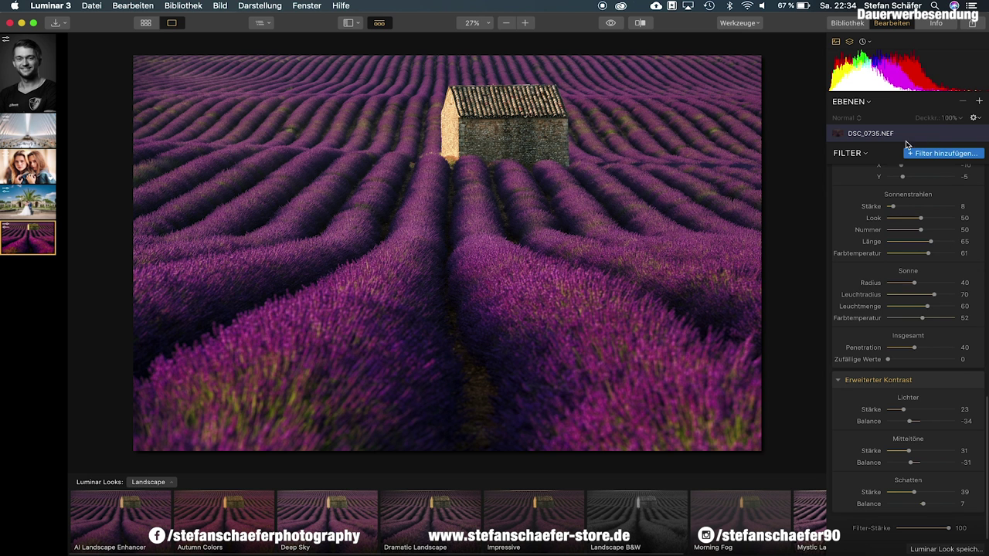
Add an Abwedeln & Nachbelichten filter at Stärke 100 and enter its painting mode.
{"action": "left_click", "coordinate": [933, 152]}
{"action": "scroll", "coordinate": [766, 408], "scroll_direction": "down", "scroll_amount": 2}
{"action": "scroll", "coordinate": [768, 410], "scroll_direction": "down", "scroll_amount": 1}
{"action": "scroll", "coordinate": [767, 410], "scroll_direction": "down", "scroll_amount": 1}
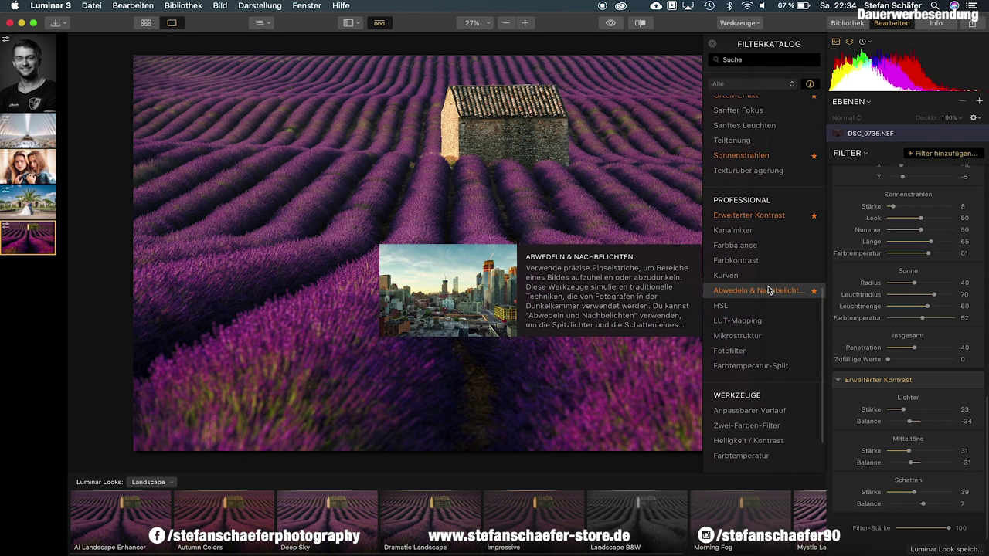
{"action": "left_click", "coordinate": [767, 292]}
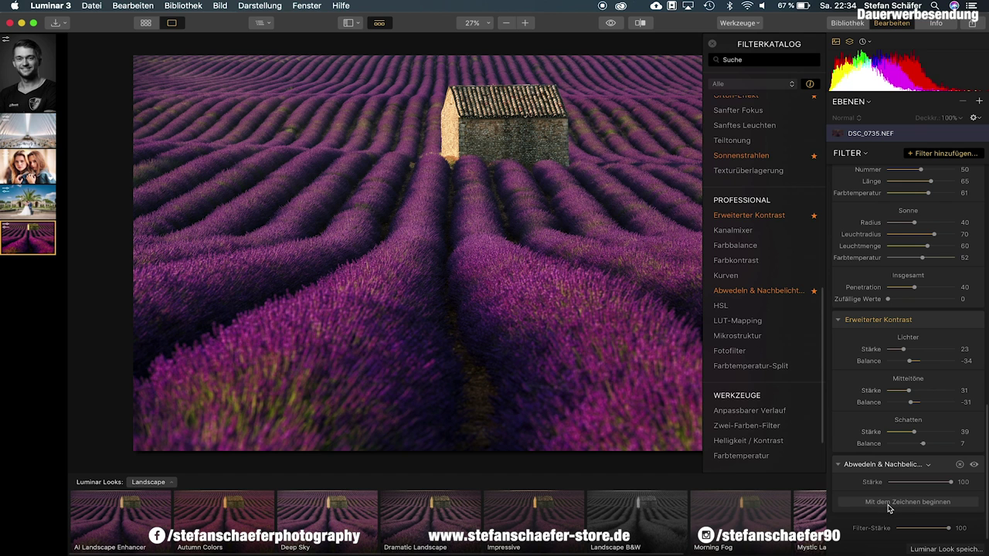
{"action": "left_click", "coordinate": [889, 504]}
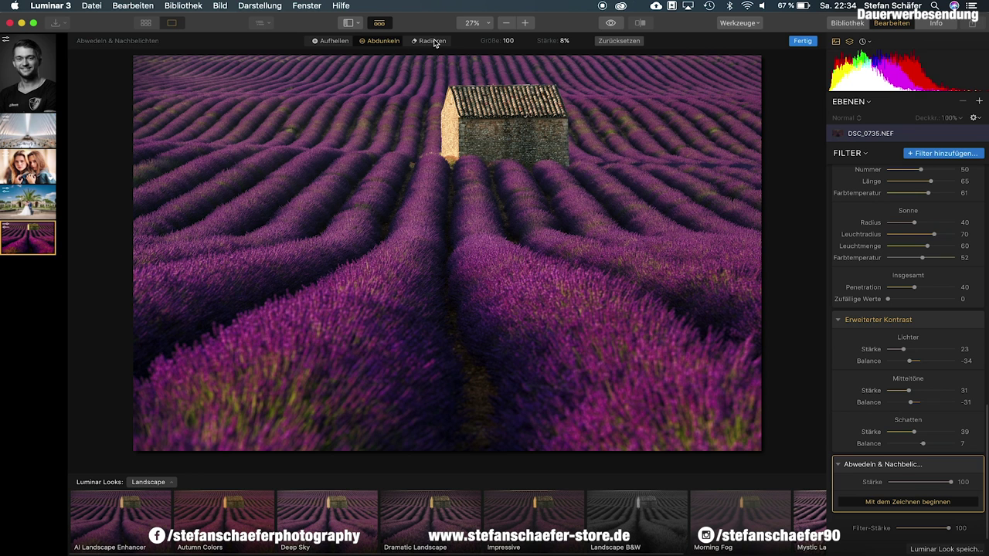
Set the brush to lighten and brighten the path, lower-left field and central lavender rows.
{"action": "left_click", "coordinate": [338, 43]}
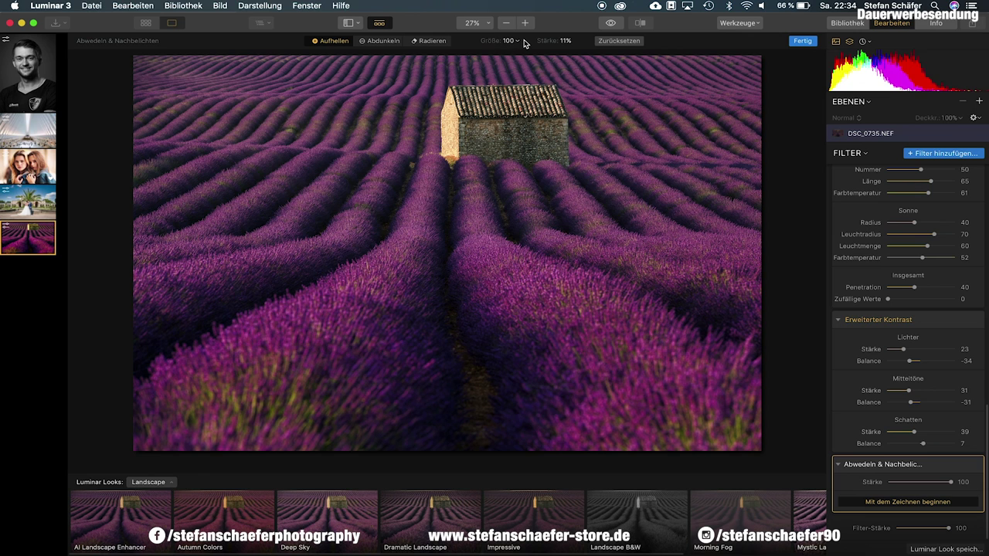
{"action": "left_click", "coordinate": [572, 41]}
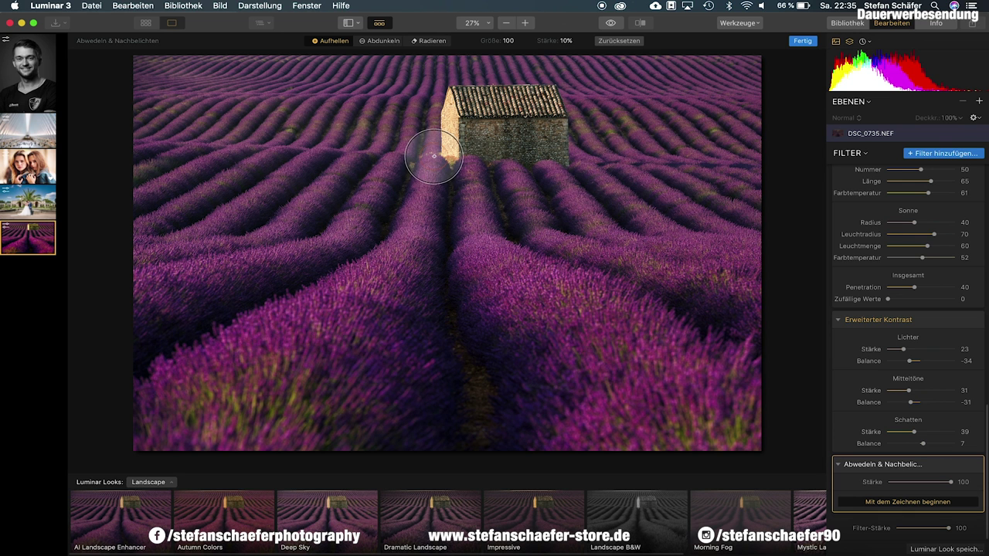
{"action": "mouse_move", "coordinate": [424, 166]}
{"action": "left_mouse_down"}
{"action": "mouse_move", "coordinate": [427, 186]}
{"action": "mouse_move", "coordinate": [291, 372]}
{"action": "left_mouse_up"}
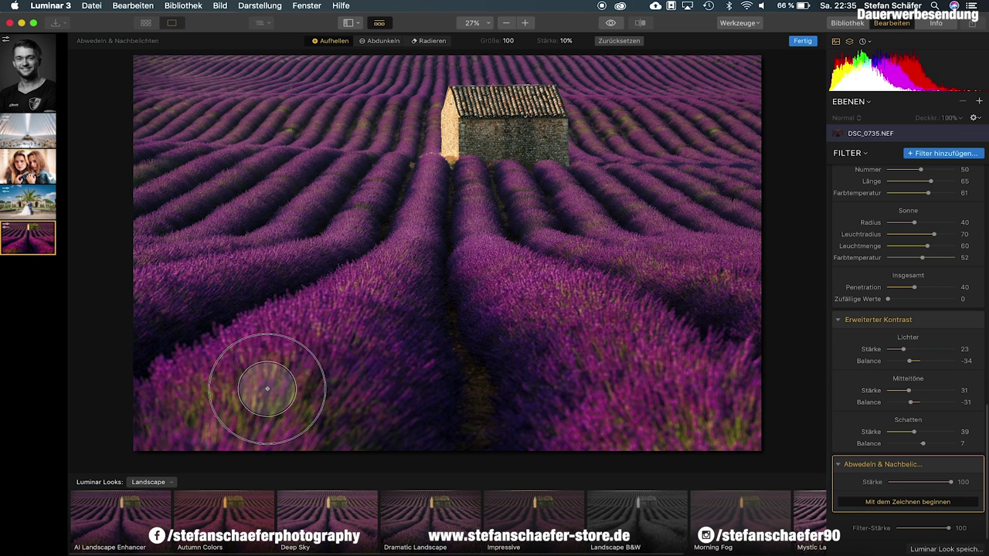
{"action": "left_click_drag", "start_coordinate": [291, 372], "coordinate": [330, 373]}
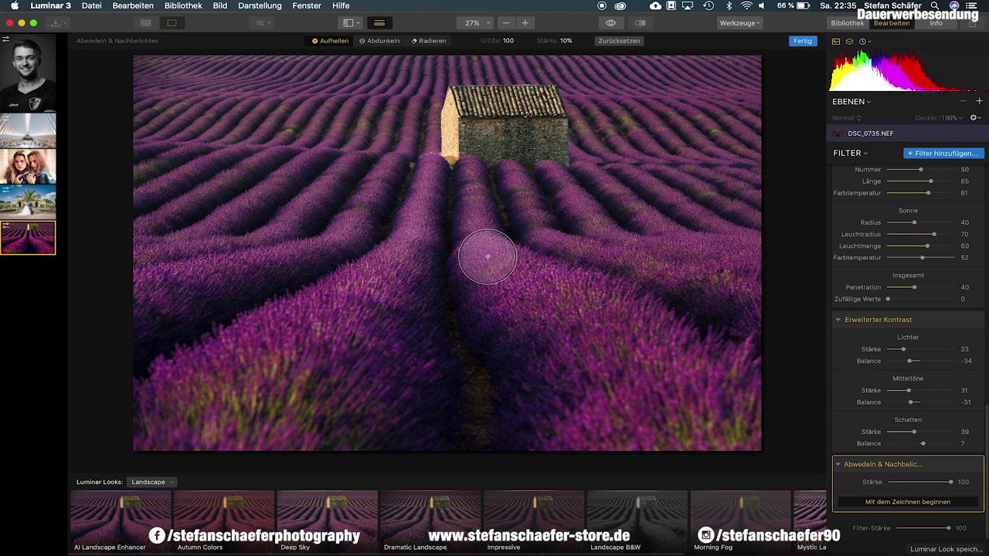
{"action": "mouse_move", "coordinate": [470, 173]}
{"action": "left_mouse_down"}
{"action": "mouse_move", "coordinate": [491, 244]}
{"action": "mouse_move", "coordinate": [625, 343]}
{"action": "left_mouse_up"}
{"action": "mouse_move", "coordinate": [512, 178]}
{"action": "left_mouse_down"}
{"action": "mouse_move", "coordinate": [601, 252]}
{"action": "mouse_move", "coordinate": [557, 176]}
{"action": "mouse_move", "coordinate": [673, 239]}
{"action": "left_mouse_up"}
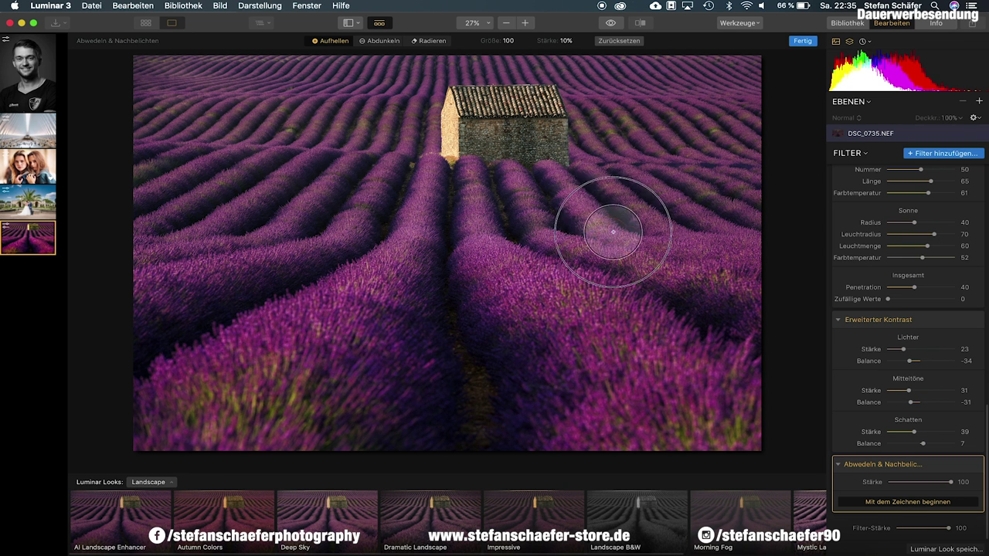
Brighten the right-side rows and the left lavender field with more lightening strokes.
{"action": "mouse_move", "coordinate": [600, 161]}
{"action": "left_mouse_down"}
{"action": "mouse_move", "coordinate": [636, 203]}
{"action": "mouse_move", "coordinate": [744, 260]}
{"action": "left_mouse_up"}
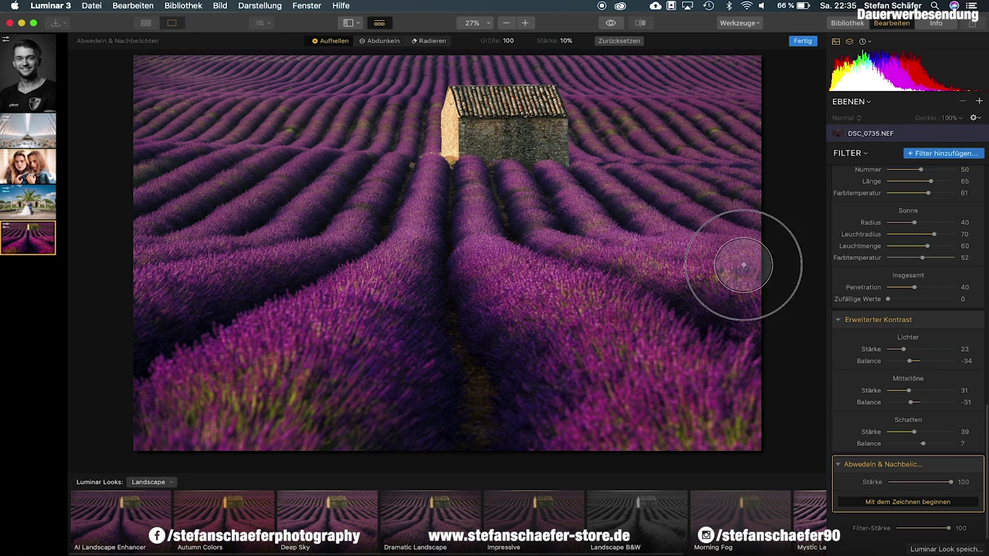
{"action": "left_click_drag", "start_coordinate": [636, 165], "coordinate": [750, 253]}
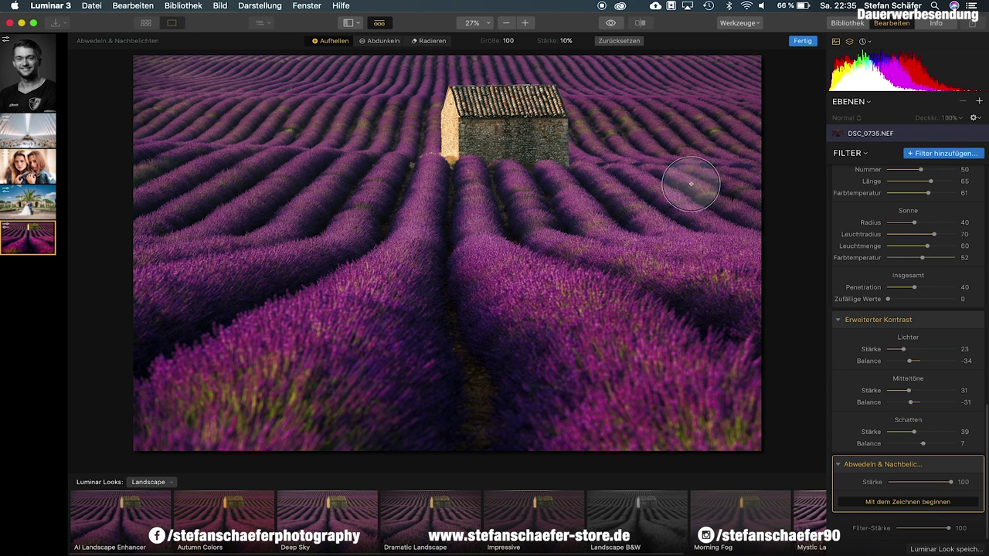
{"action": "left_click_drag", "start_coordinate": [711, 202], "coordinate": [754, 248]}
{"action": "left_click_drag", "start_coordinate": [387, 169], "coordinate": [159, 317]}
{"action": "left_click_drag", "start_coordinate": [342, 153], "coordinate": [115, 269]}
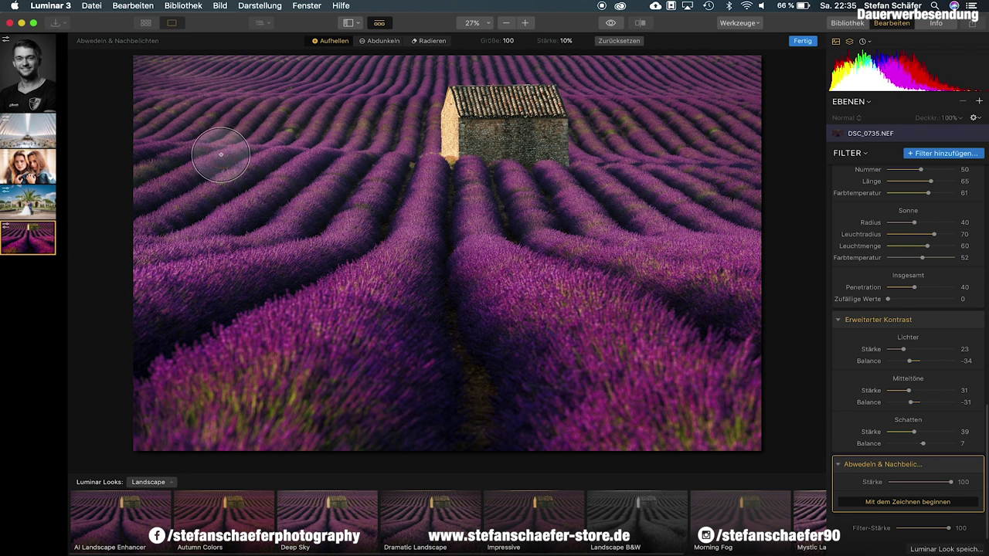
{"action": "left_click_drag", "start_coordinate": [435, 191], "coordinate": [299, 451]}
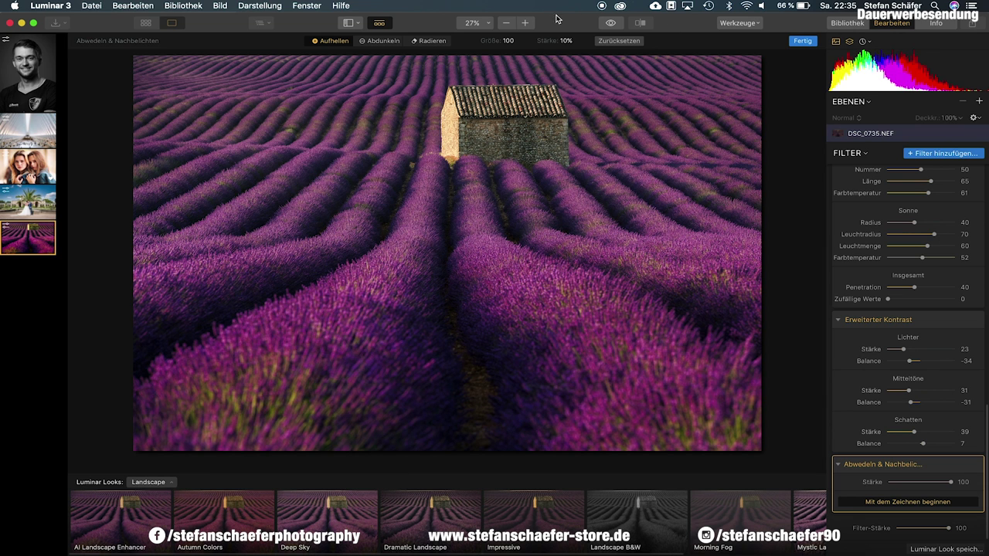
Compare the dodge-and-burn effect on and off, then set the brush to Abdunkeln at 8%.
{"action": "mouse_move", "coordinate": [908, 464]}
{"action": "left_click", "coordinate": [975, 465]}
{"action": "left_click", "coordinate": [974, 465]}
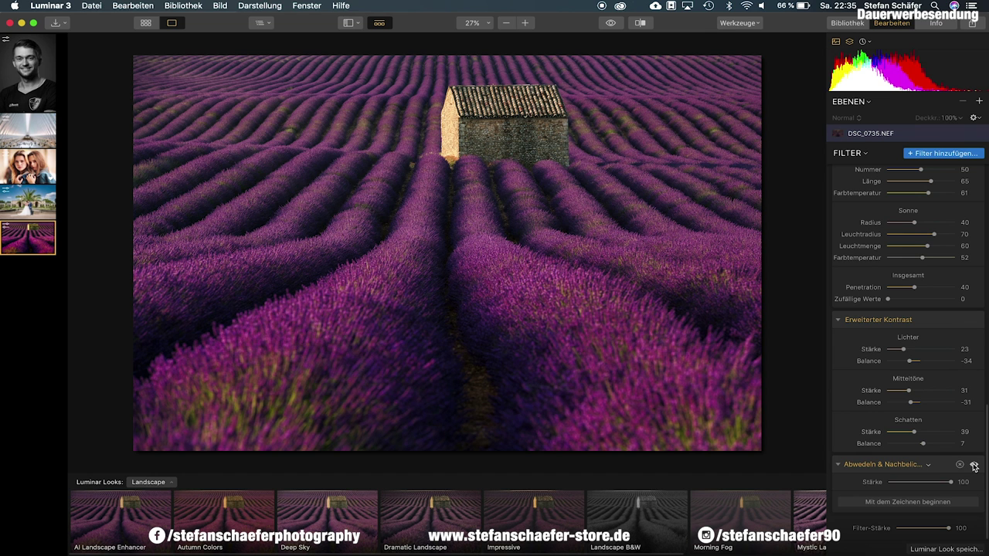
{"action": "left_click", "coordinate": [974, 465]}
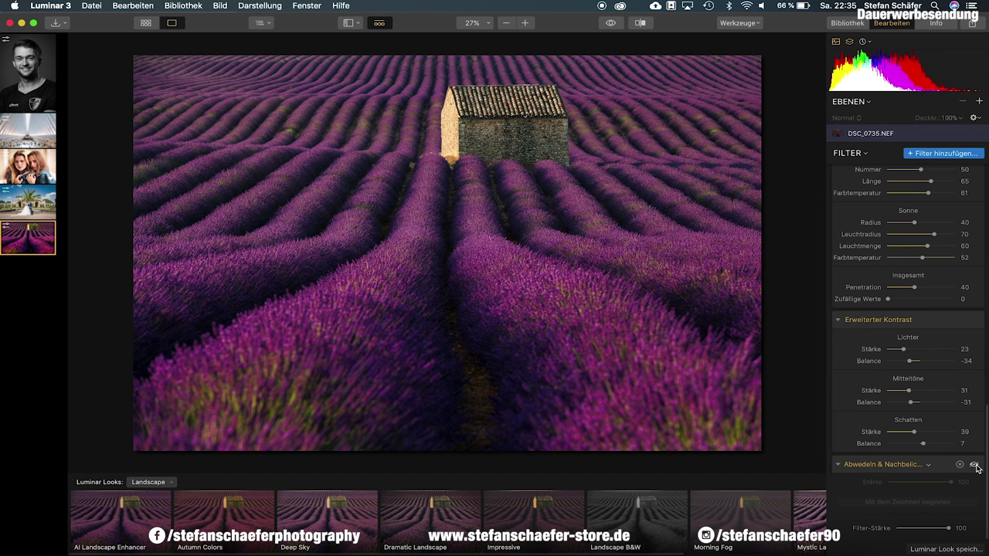
{"action": "left_click", "coordinate": [974, 466]}
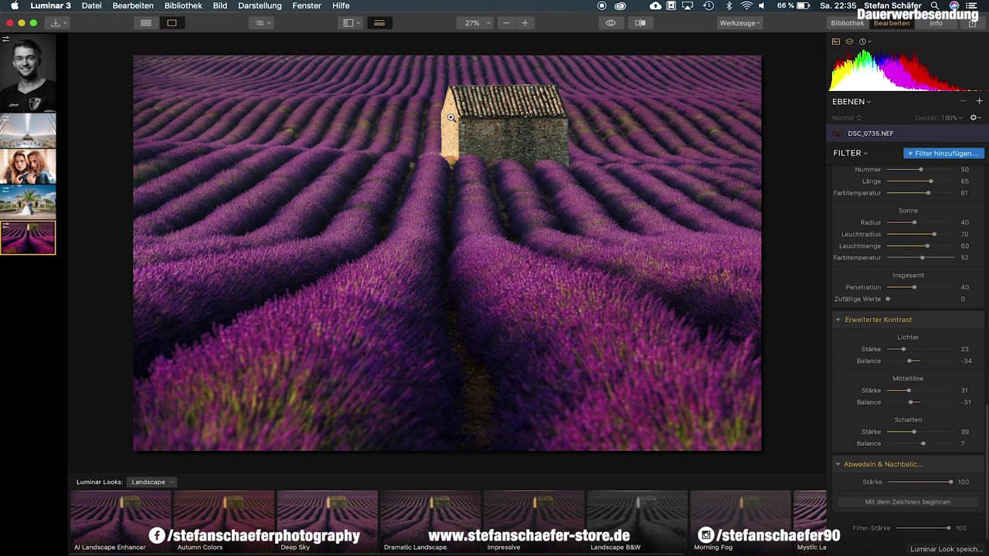
{"action": "left_click", "coordinate": [898, 502]}
{"action": "left_click", "coordinate": [379, 41]}
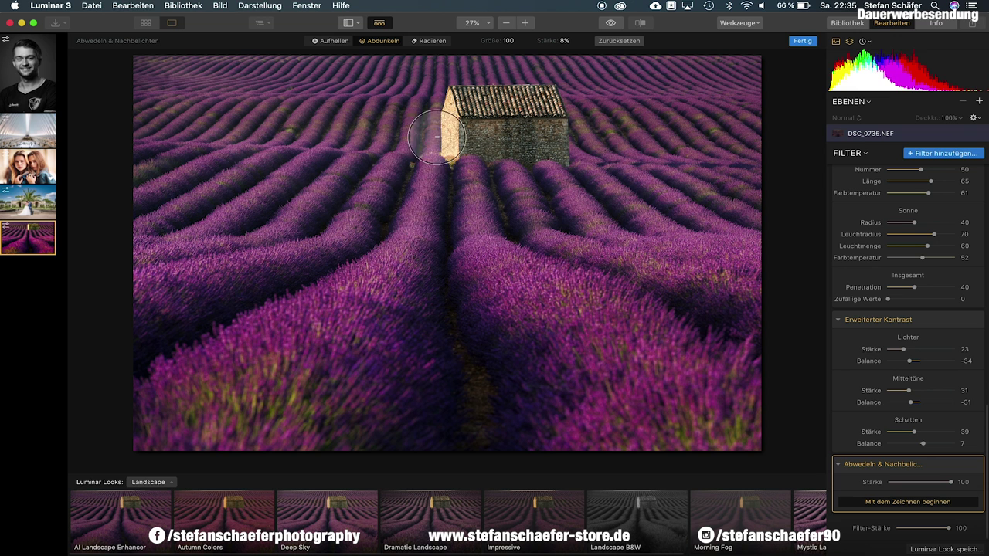
Darken the ground by the hut, the central path and rows on both sides at 8%.
{"action": "left_click_drag", "start_coordinate": [436, 137], "coordinate": [449, 116]}
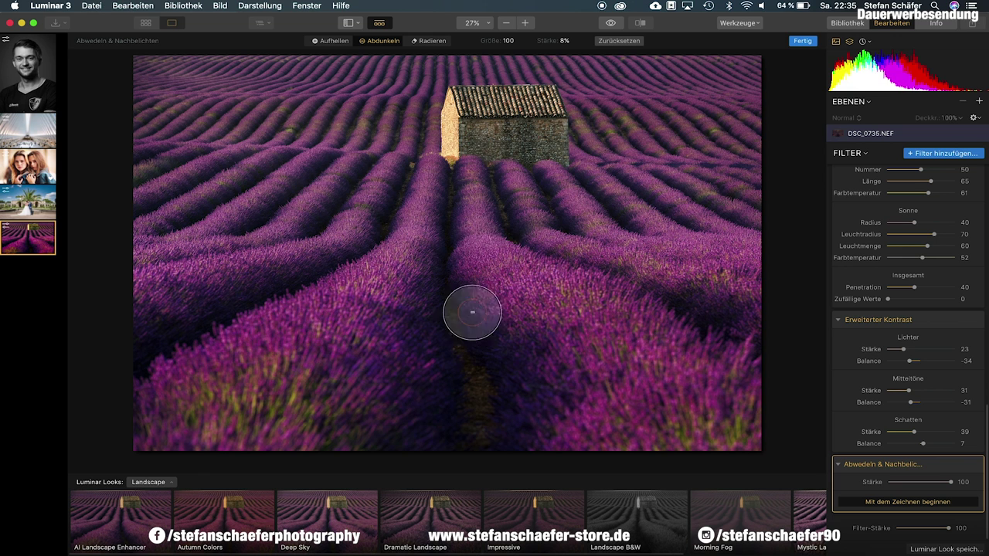
{"action": "left_click_drag", "start_coordinate": [453, 178], "coordinate": [436, 384]}
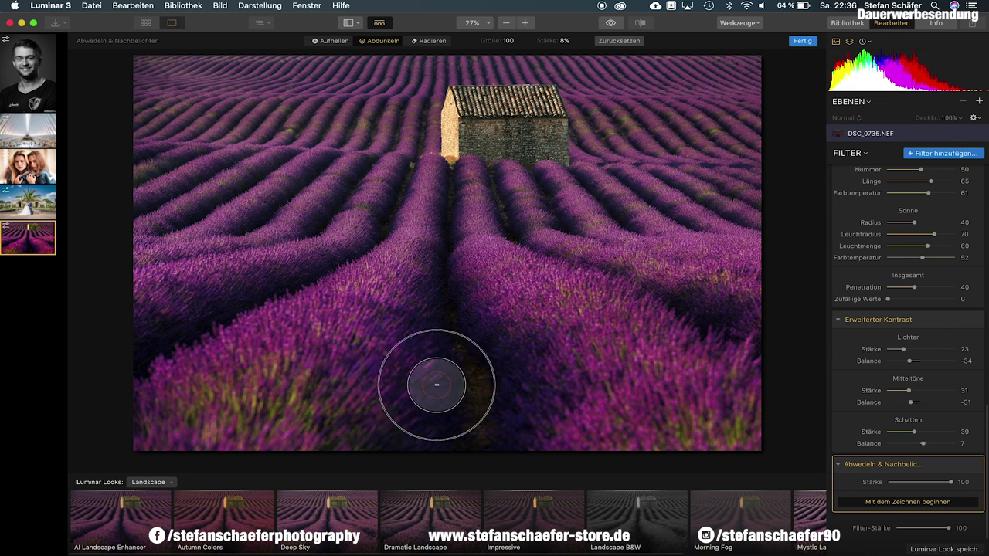
{"action": "left_click_drag", "start_coordinate": [451, 198], "coordinate": [461, 364]}
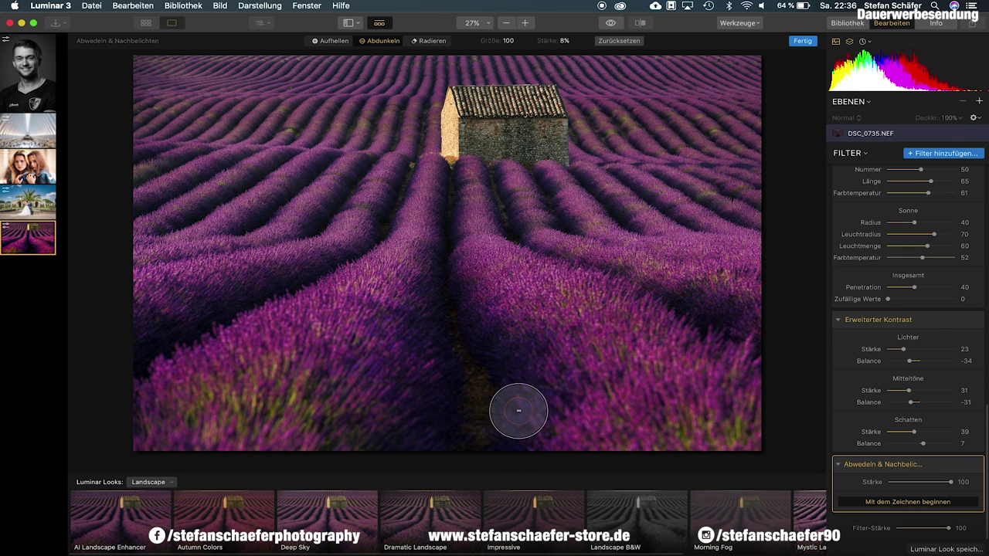
{"action": "mouse_move", "coordinate": [493, 179]}
{"action": "left_mouse_down"}
{"action": "mouse_move", "coordinate": [622, 299]}
{"action": "mouse_move", "coordinate": [724, 346]}
{"action": "left_mouse_up"}
{"action": "left_click_drag", "start_coordinate": [591, 154], "coordinate": [646, 236]}
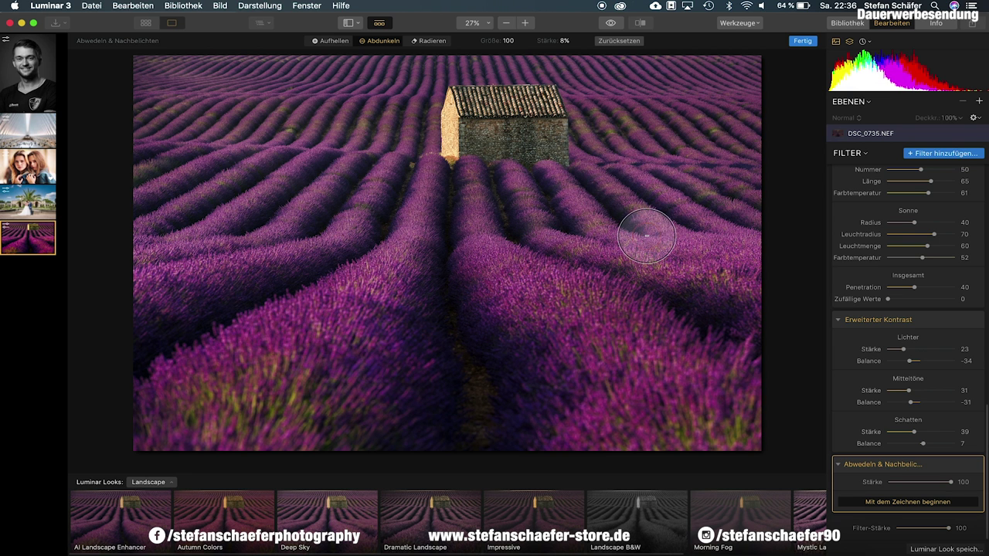
{"action": "left_click_drag", "start_coordinate": [394, 139], "coordinate": [303, 244]}
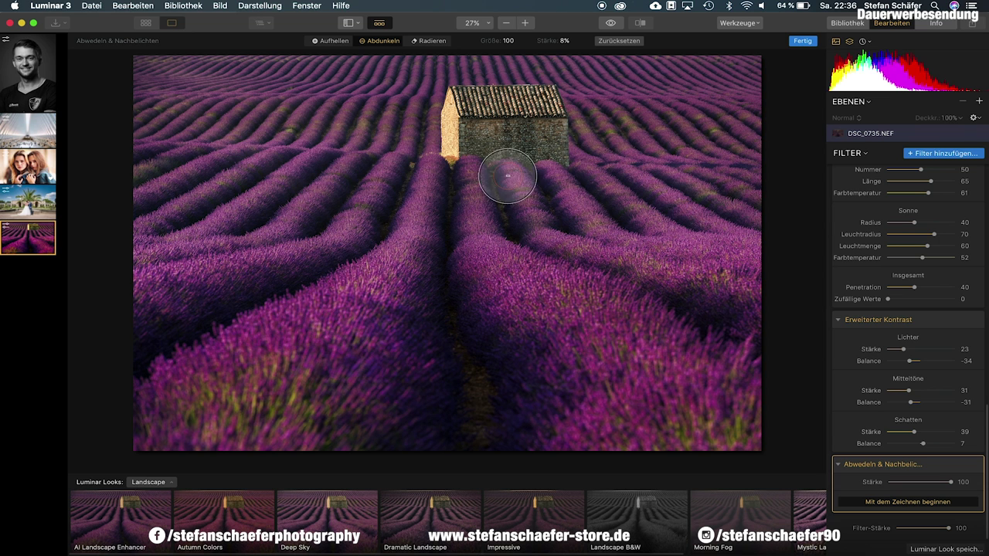
Add a Vignettierung filter with Stärke -35 and Größe 50.
{"action": "left_click", "coordinate": [942, 153]}
{"action": "mouse_move", "coordinate": [746, 146]}
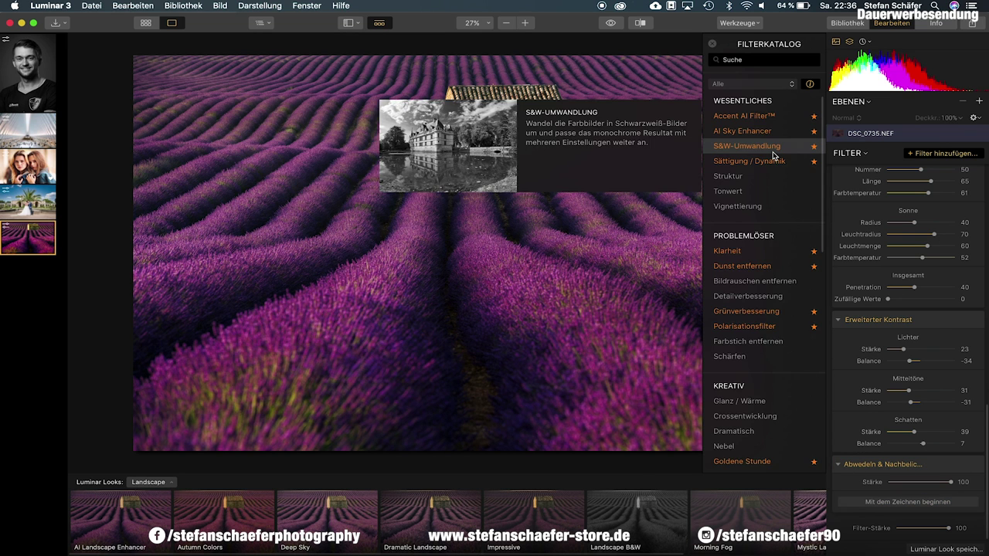
{"action": "scroll", "coordinate": [772, 152], "scroll_direction": "down", "scroll_amount": 2}
{"action": "scroll", "coordinate": [773, 157], "scroll_direction": "up", "scroll_amount": 1}
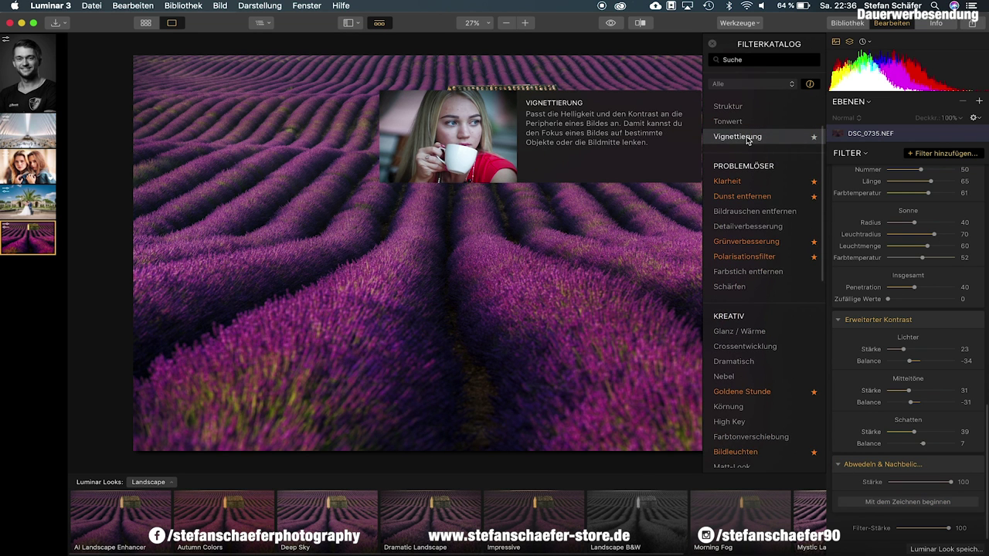
{"action": "left_click", "coordinate": [746, 138]}
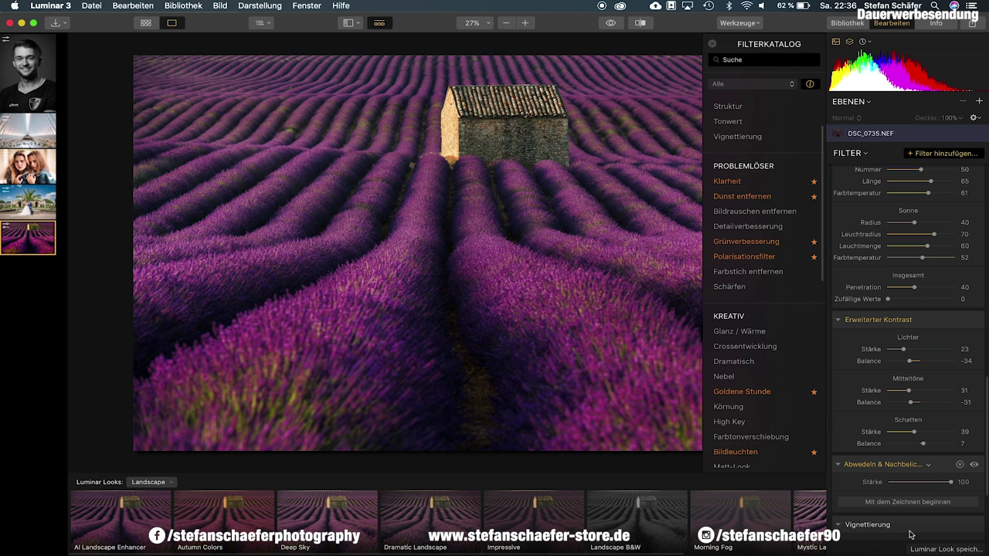
{"action": "scroll", "coordinate": [927, 456], "scroll_direction": "down", "scroll_amount": 5}
{"action": "left_click_drag", "start_coordinate": [921, 429], "coordinate": [910, 431]}
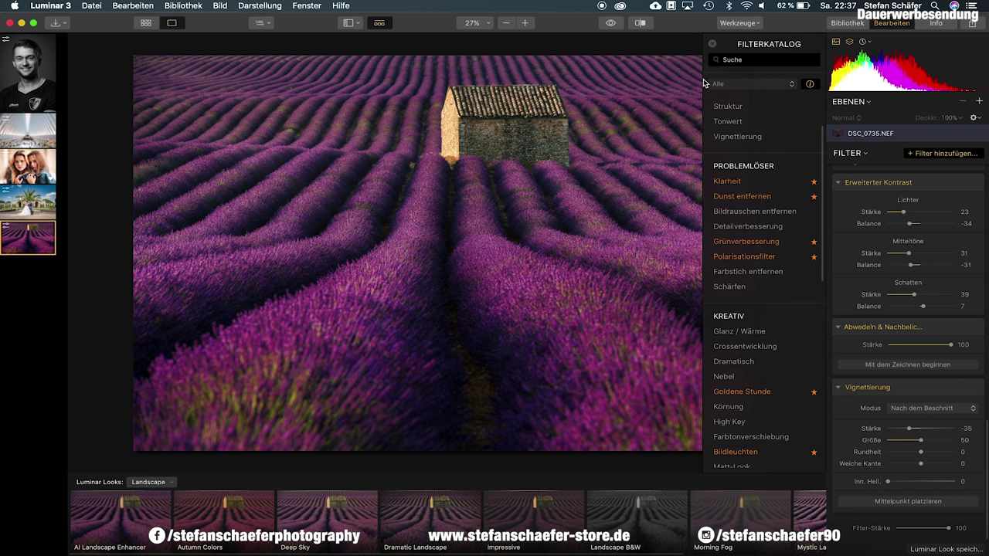
Add an HSL filter with Farbton Lila at -40 and Magenta at -53.
{"action": "scroll", "coordinate": [761, 360], "scroll_direction": "down", "scroll_amount": 2}
{"action": "scroll", "coordinate": [761, 340], "scroll_direction": "down", "scroll_amount": 10}
{"action": "scroll", "coordinate": [768, 362], "scroll_direction": "down", "scroll_amount": 1}
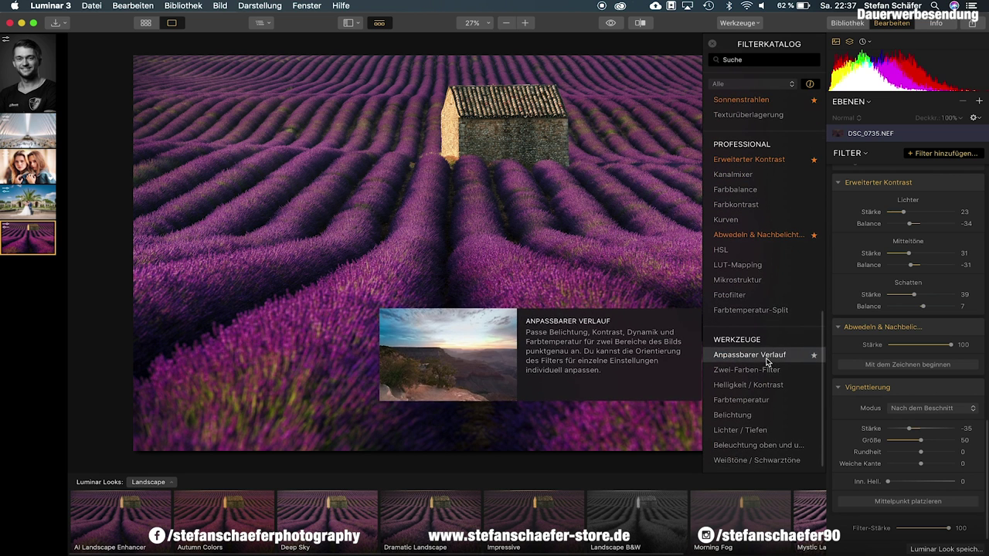
{"action": "left_click", "coordinate": [734, 251]}
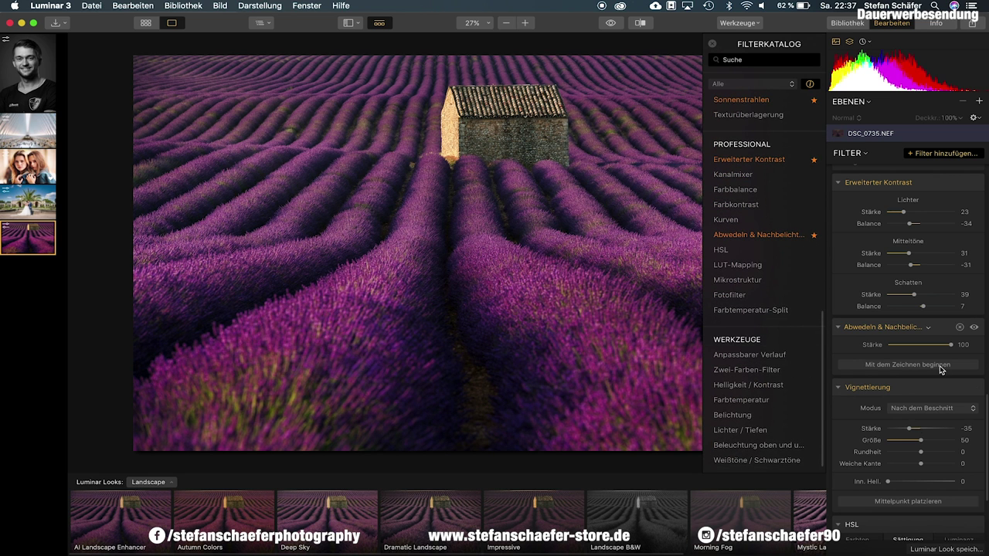
{"action": "scroll", "coordinate": [939, 367], "scroll_direction": "down", "scroll_amount": 5}
{"action": "left_click", "coordinate": [855, 408]}
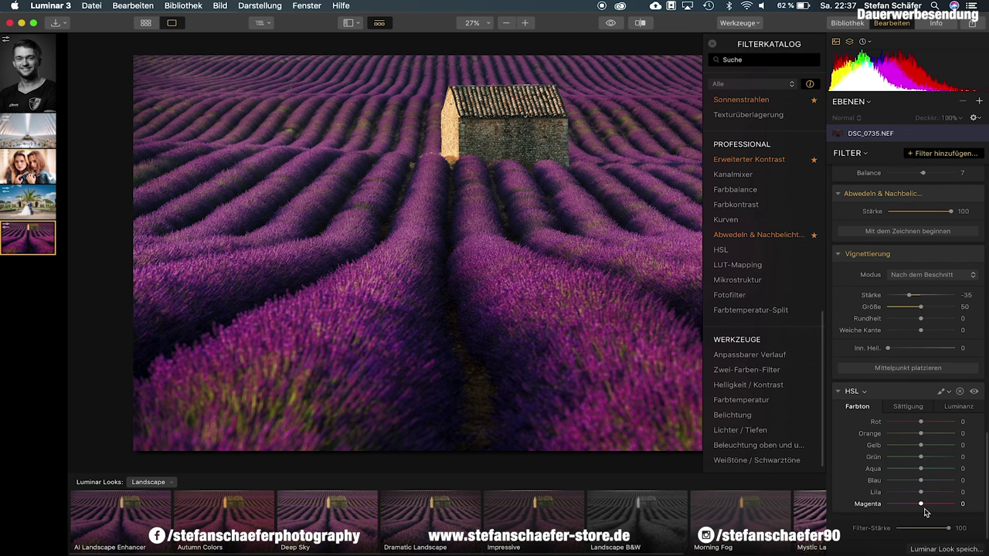
{"action": "mouse_move", "coordinate": [922, 506]}
{"action": "left_mouse_down"}
{"action": "mouse_move", "coordinate": [903, 506]}
{"action": "mouse_move", "coordinate": [907, 492]}
{"action": "left_mouse_up"}
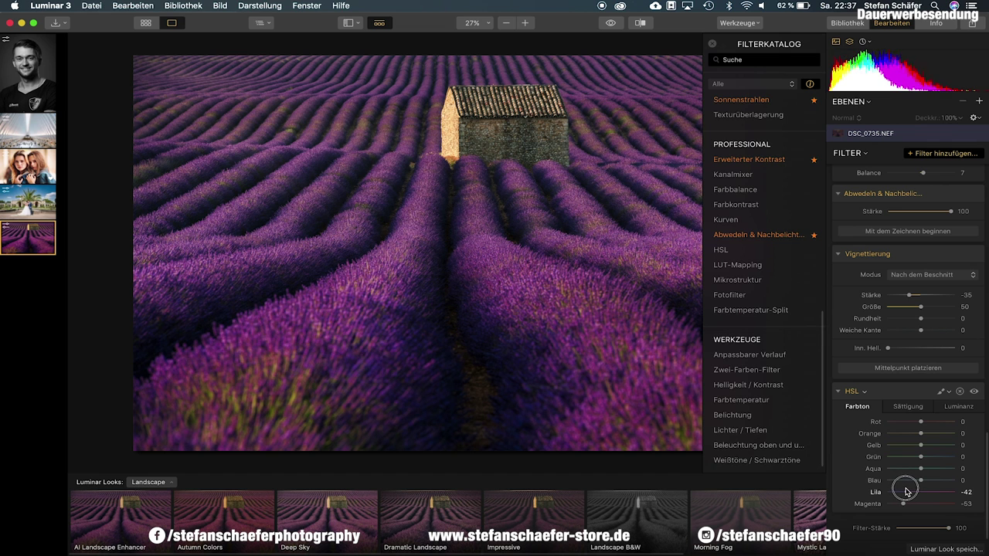
Close the filter catalog and compare the original with the edited photo.
{"action": "left_click", "coordinate": [712, 45]}
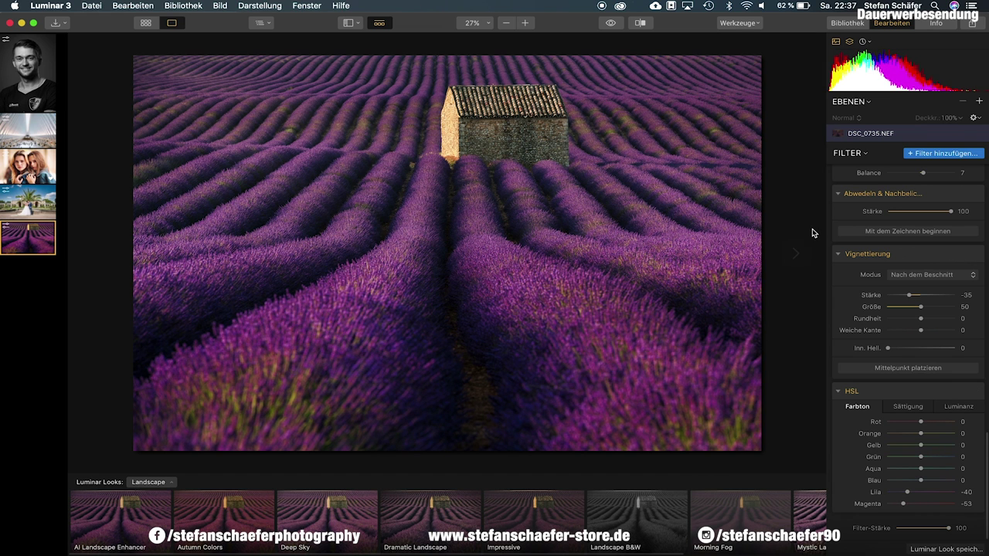
{"action": "left_click", "coordinate": [610, 23]}
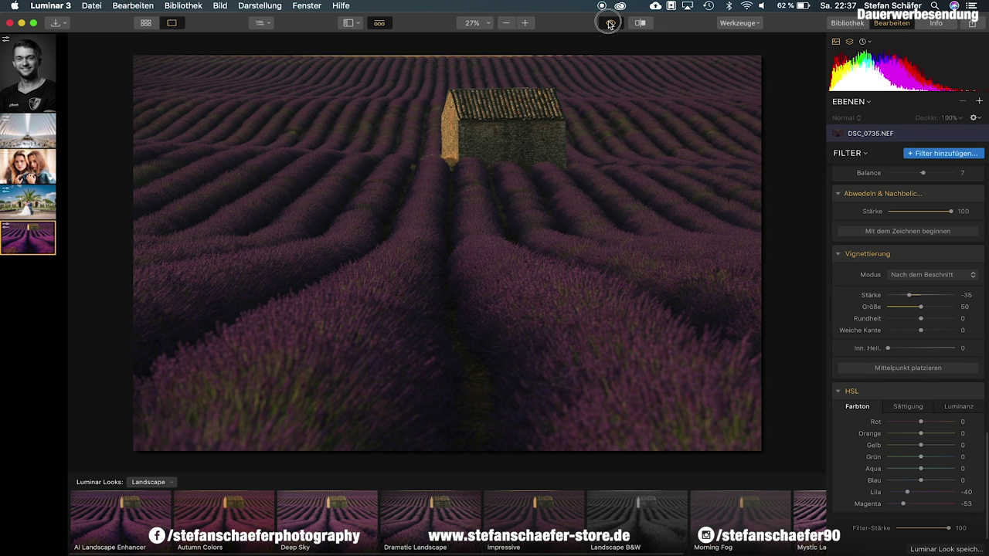
{"action": "left_click", "coordinate": [610, 23]}
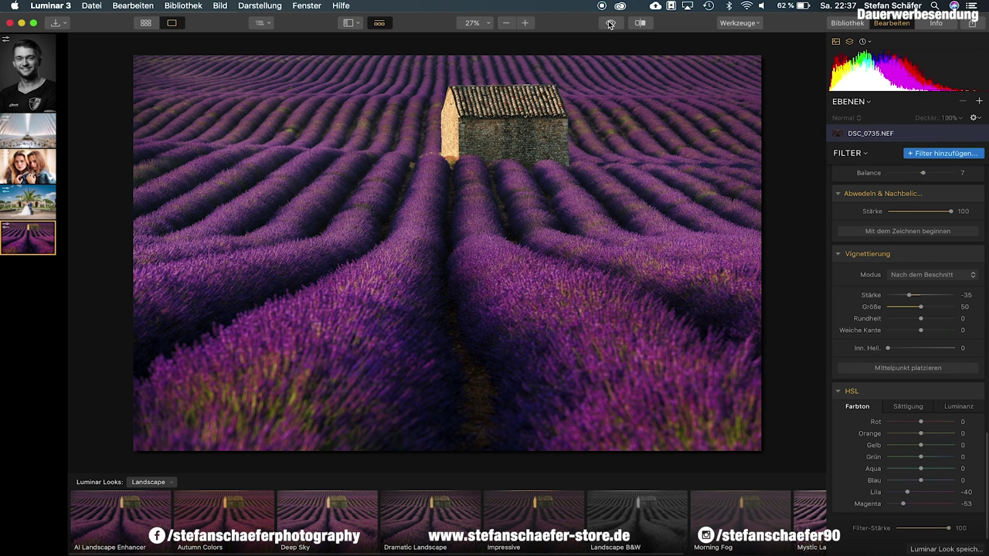
Lower Lichter in RAW-Entwicklung to -34.
{"action": "scroll", "coordinate": [869, 235], "scroll_direction": "up", "scroll_amount": 5}
{"action": "scroll", "coordinate": [922, 275], "scroll_direction": "up", "scroll_amount": 5}
{"action": "scroll", "coordinate": [922, 275], "scroll_direction": "up", "scroll_amount": 5}
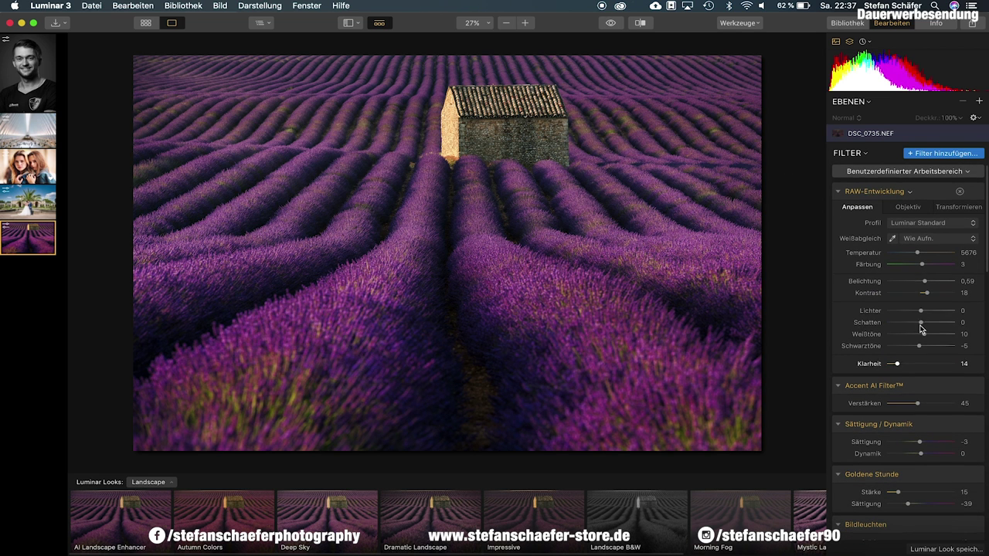
{"action": "mouse_move", "coordinate": [918, 312]}
{"action": "left_mouse_down"}
{"action": "mouse_move", "coordinate": [898, 313]}
{"action": "mouse_move", "coordinate": [908, 312]}
{"action": "left_mouse_up"}
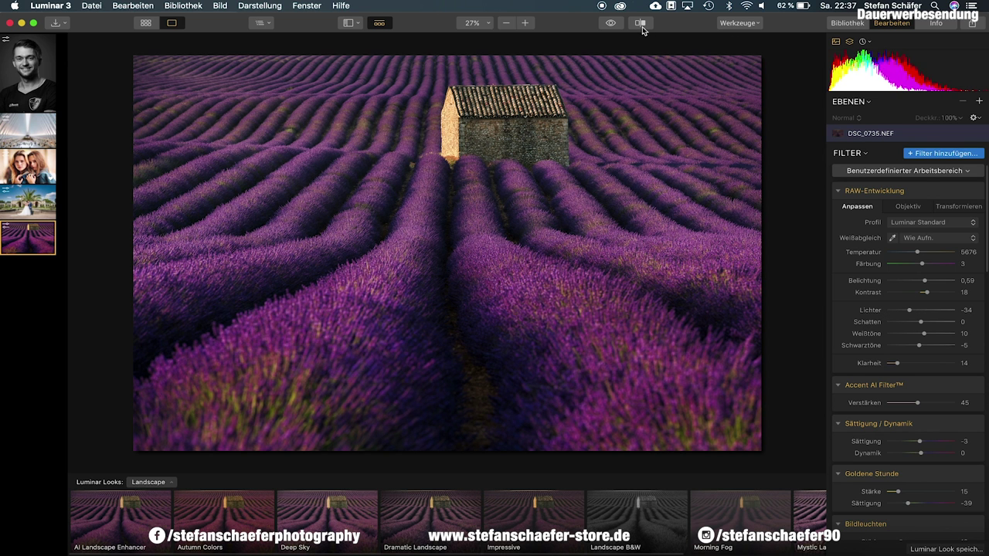
Toggle between the original and the edited photo to compare the result.
{"action": "left_click", "coordinate": [611, 25]}
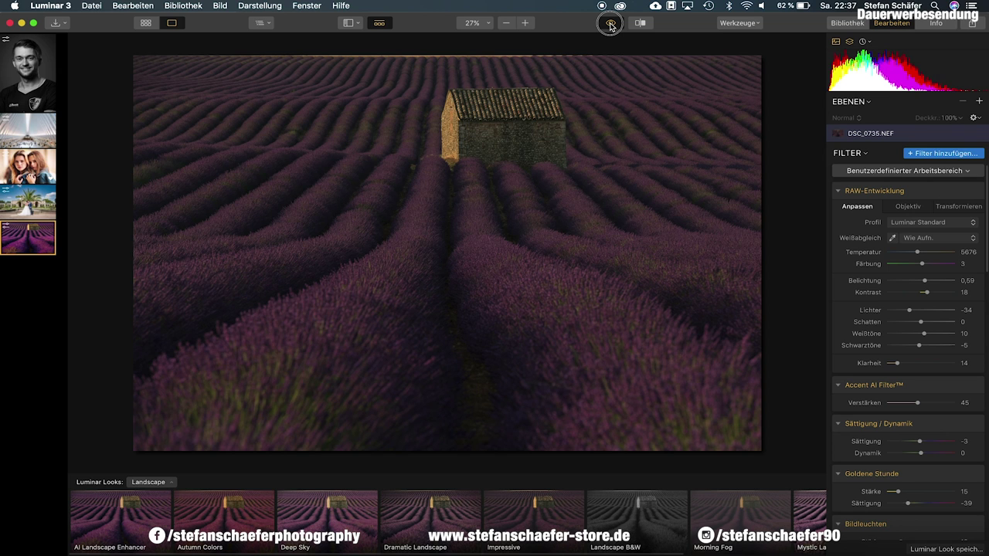
{"action": "left_click", "coordinate": [610, 25]}
{"action": "left_click", "coordinate": [610, 26]}
{"action": "left_click", "coordinate": [610, 26]}
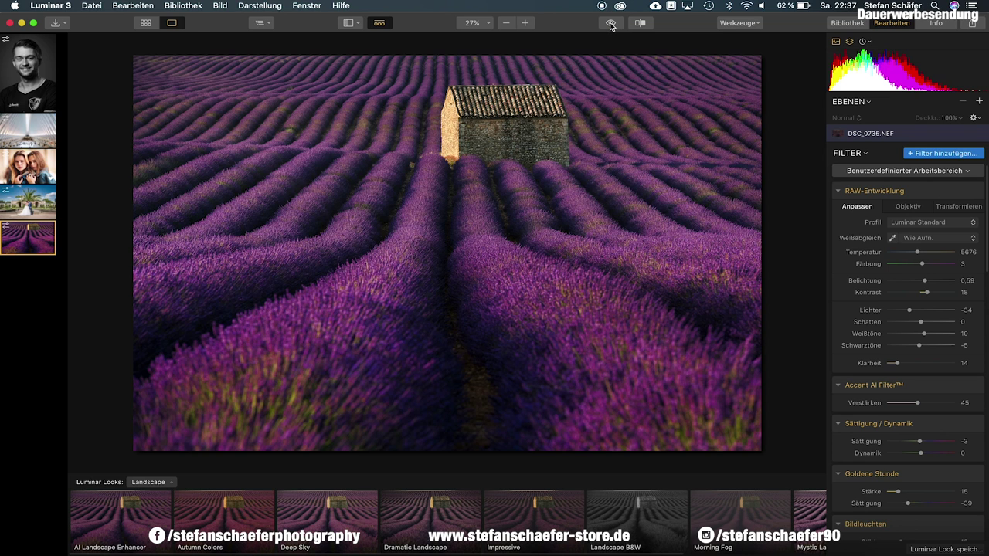